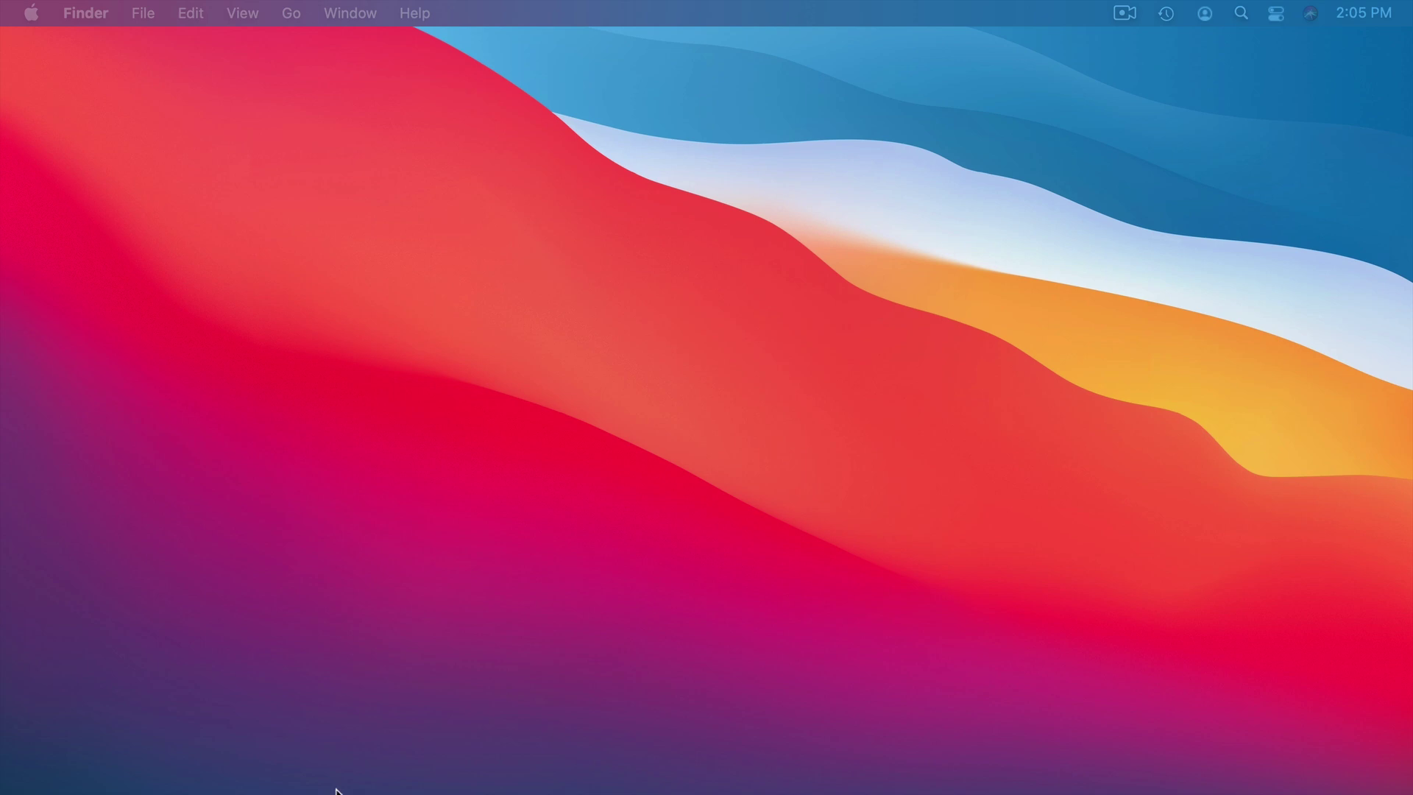
# Bring the MacMost Twitter profile window forward and open a new private browsing window
pyautogui.moveTo(336, 791)
pyautogui.click(173, 758)
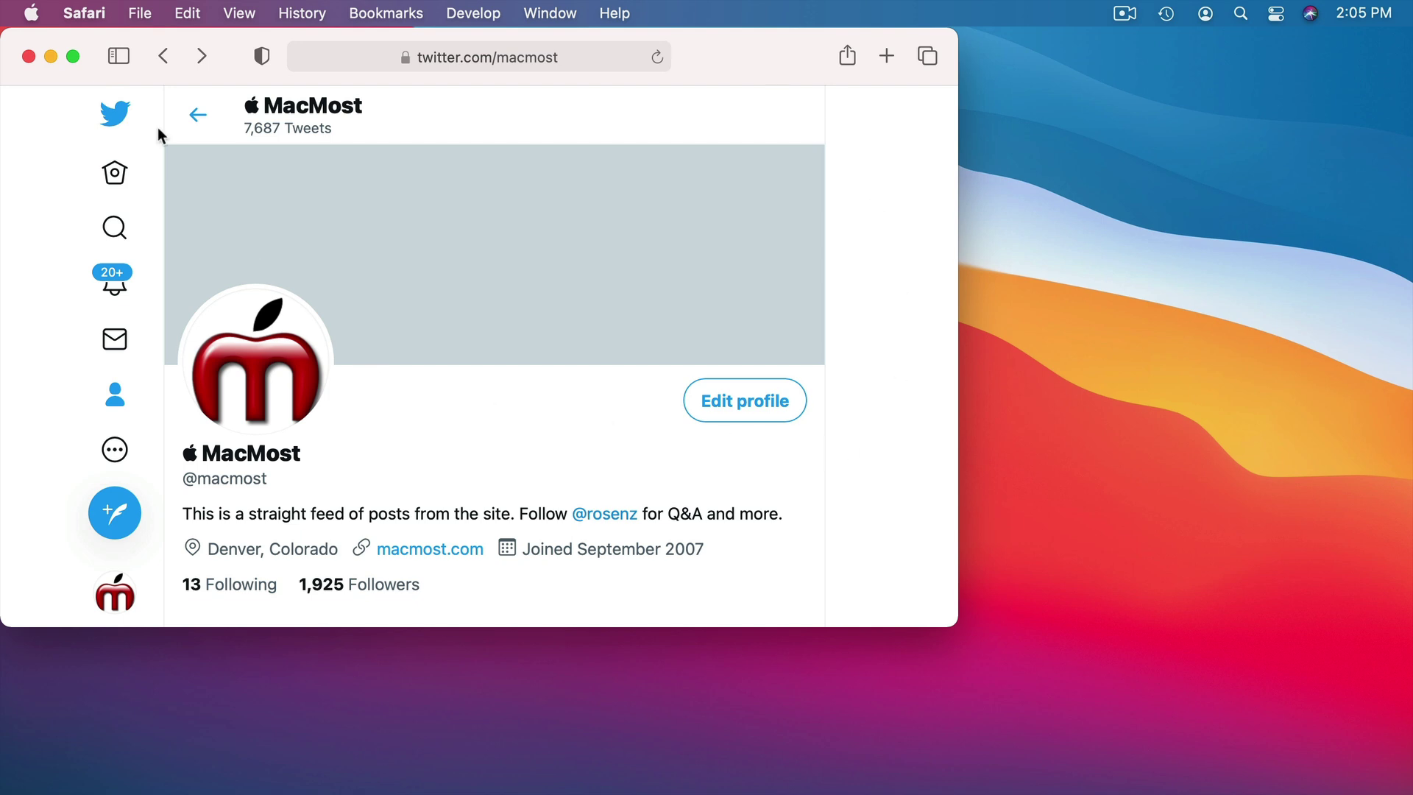
pyautogui.click(145, 15)
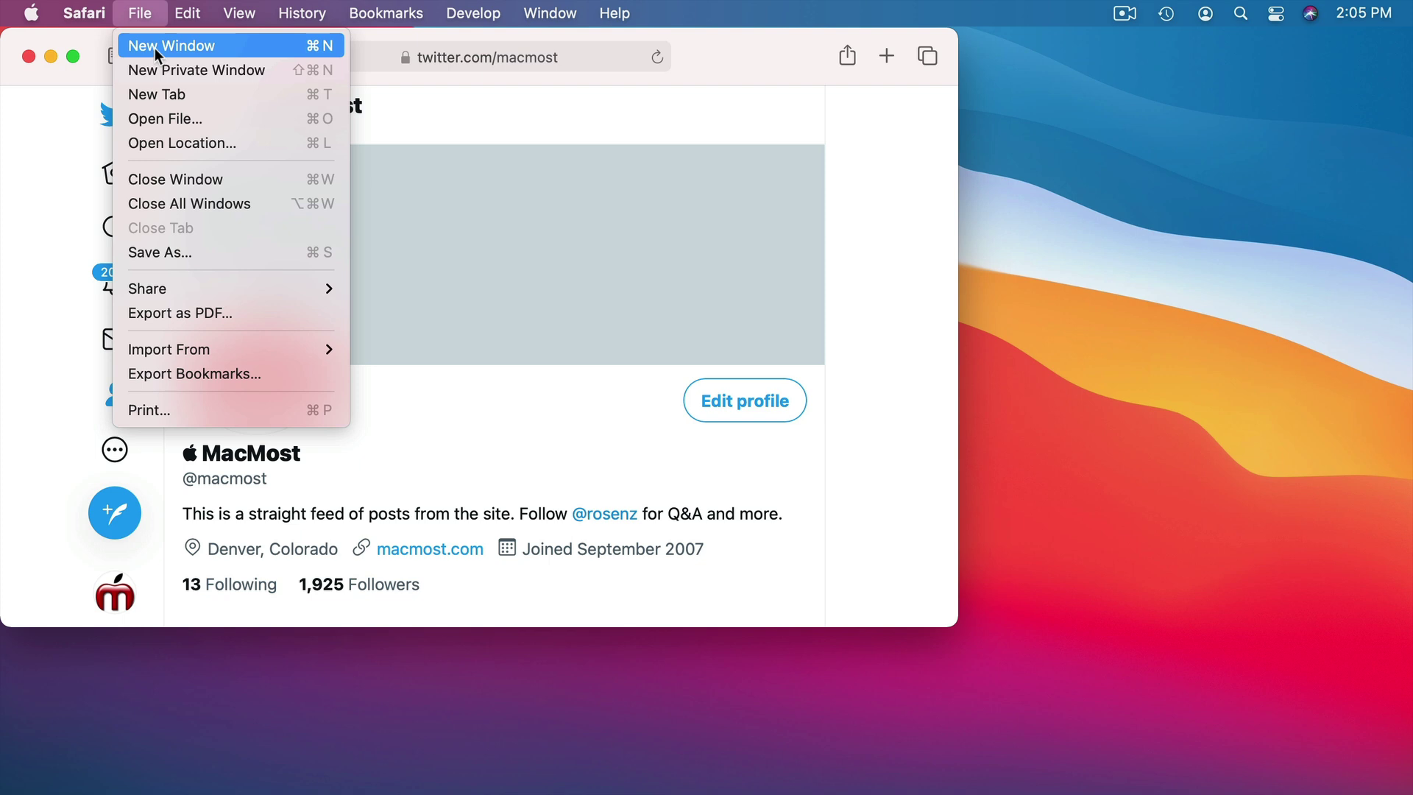
pyautogui.click(166, 69)
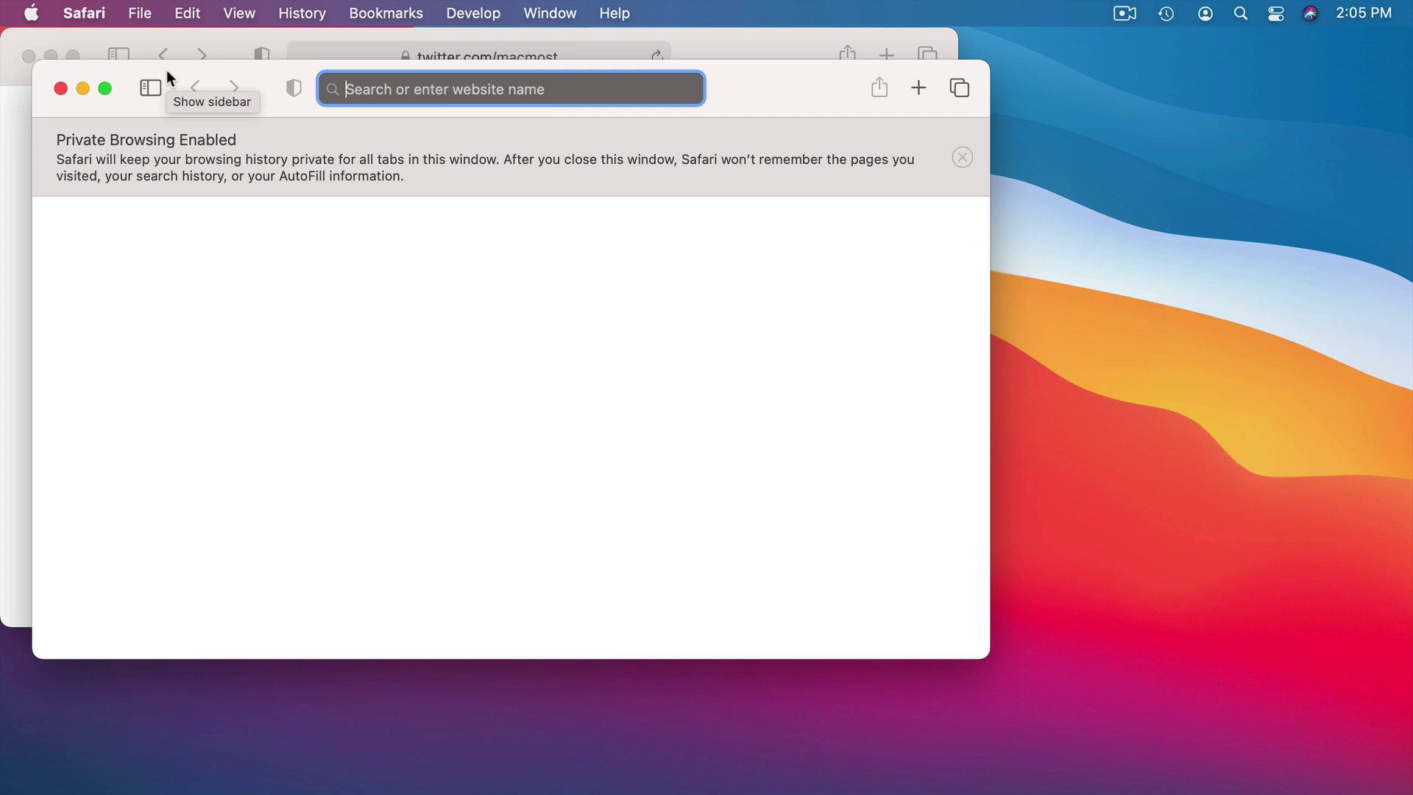
# Close the private window and load twitter.com in a new regular window, showing the signed-in Home feed
pyautogui.click(62, 88)
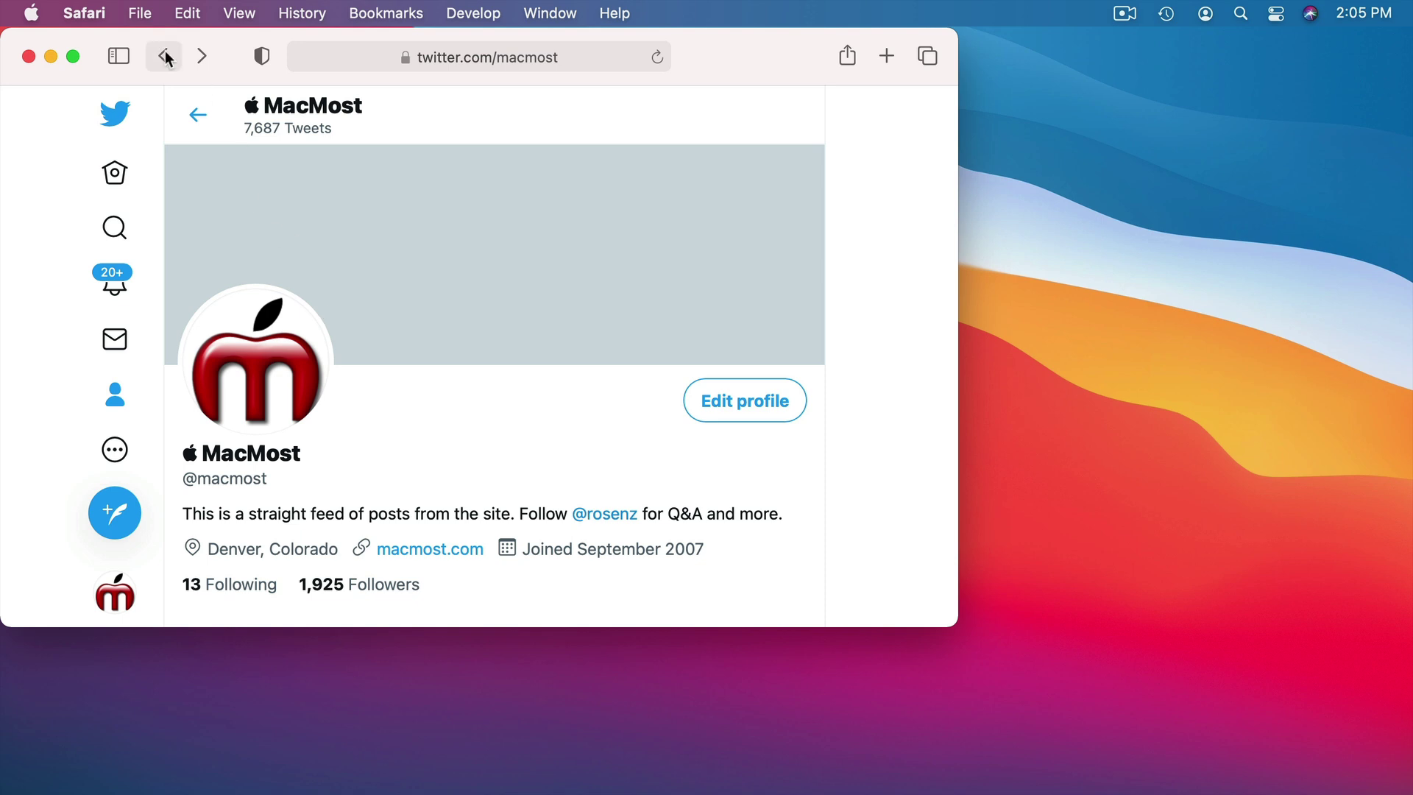
pyautogui.click(141, 14)
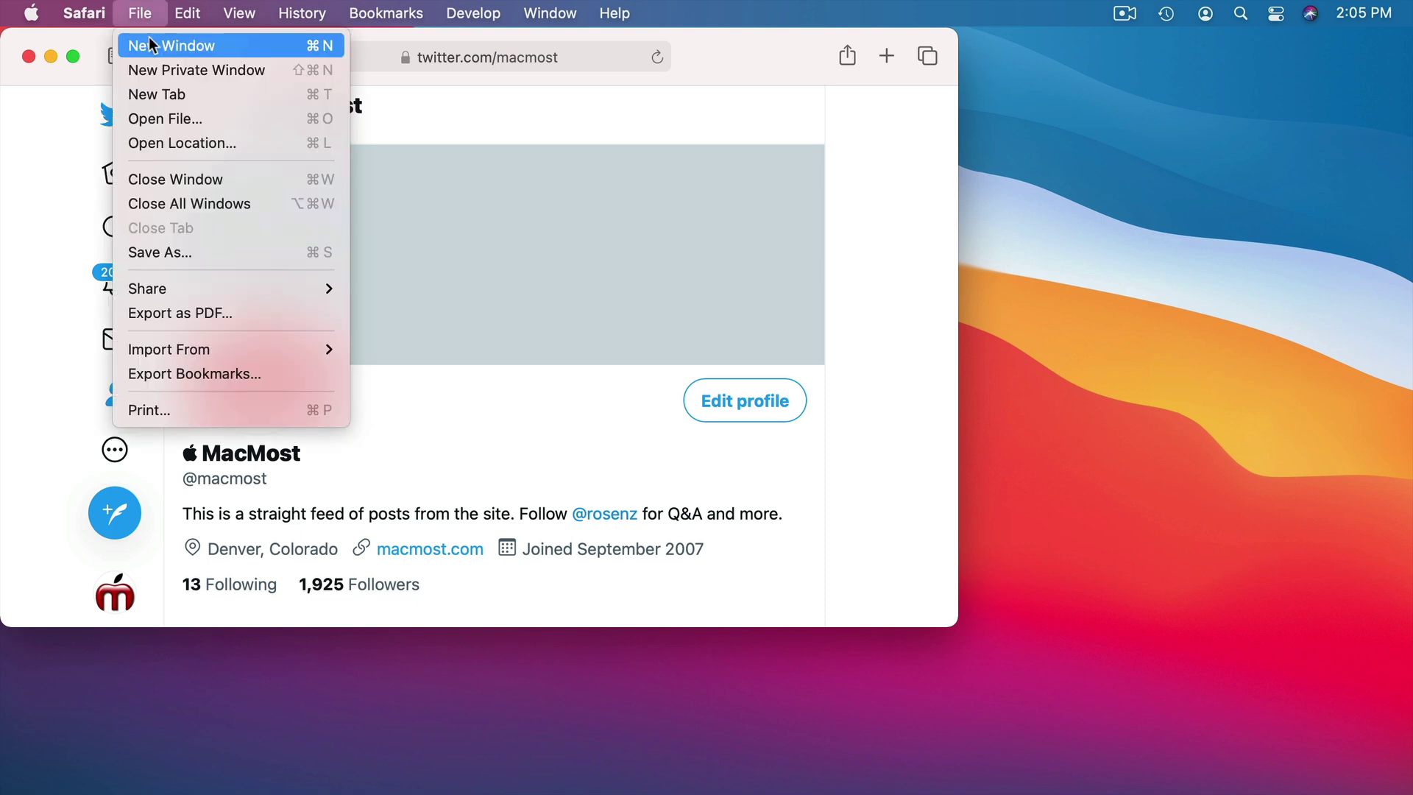
pyautogui.click(149, 43)
pyautogui.write('twitt')
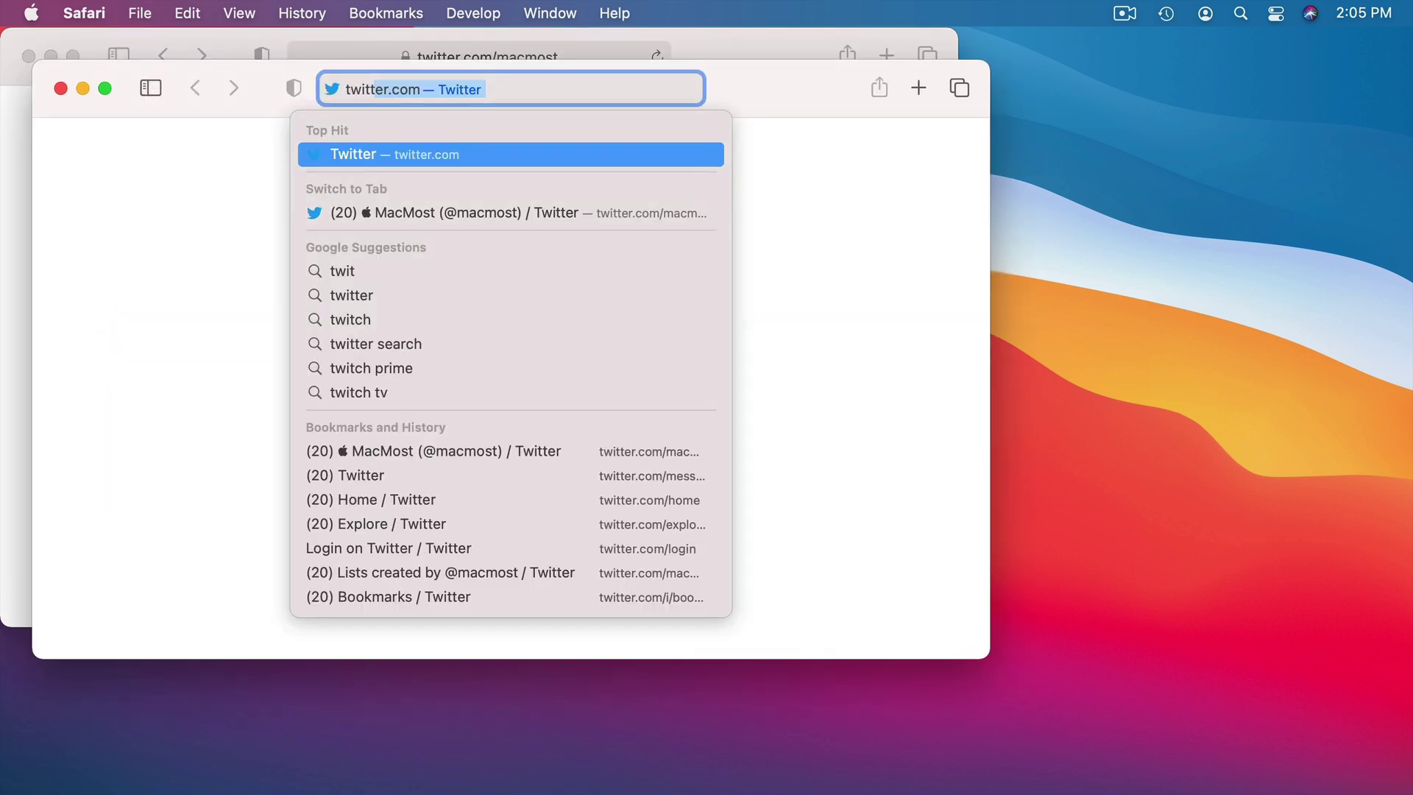
pyautogui.press('Return')
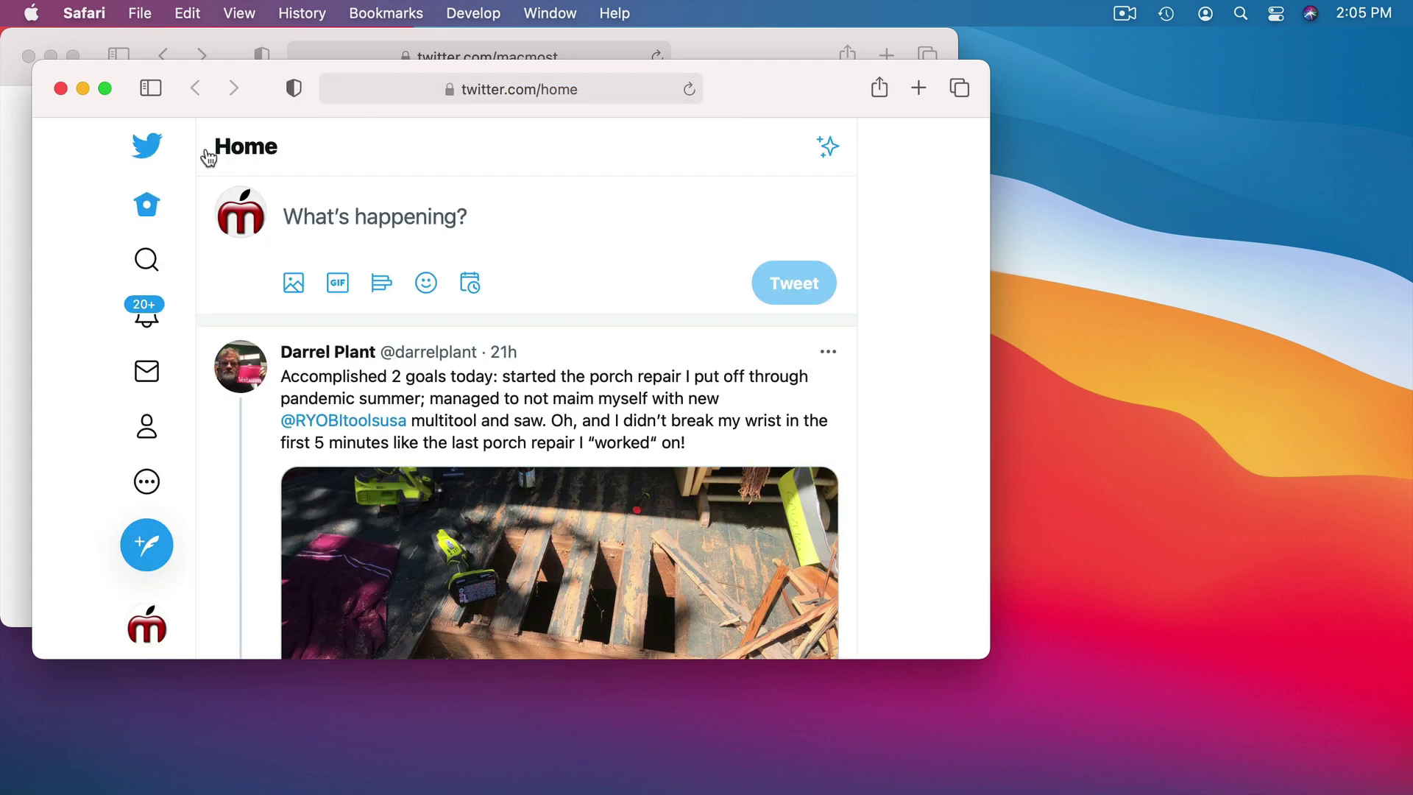
# Close the signed-in Home feed window and open a new private browsing window
pyautogui.click(60, 89)
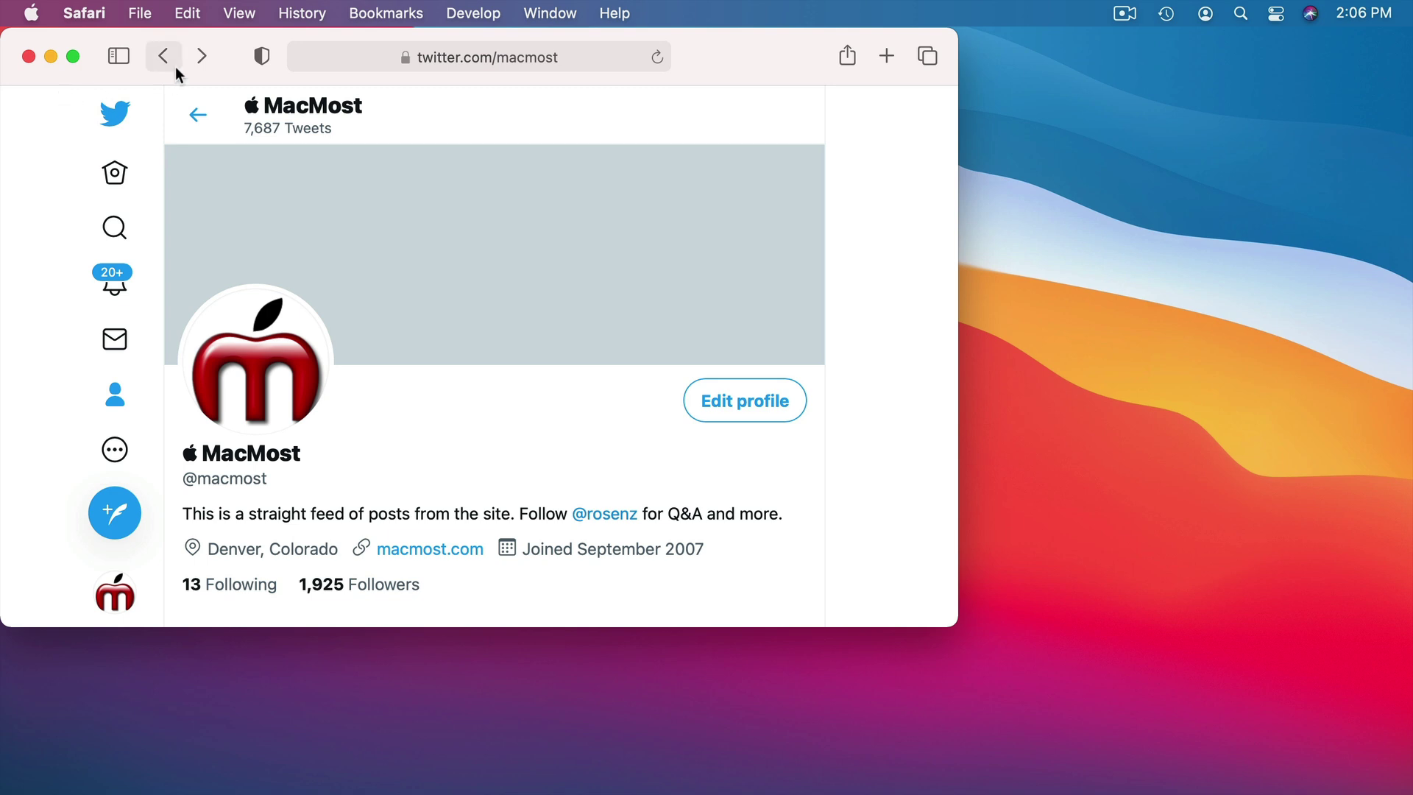
pyautogui.click(144, 15)
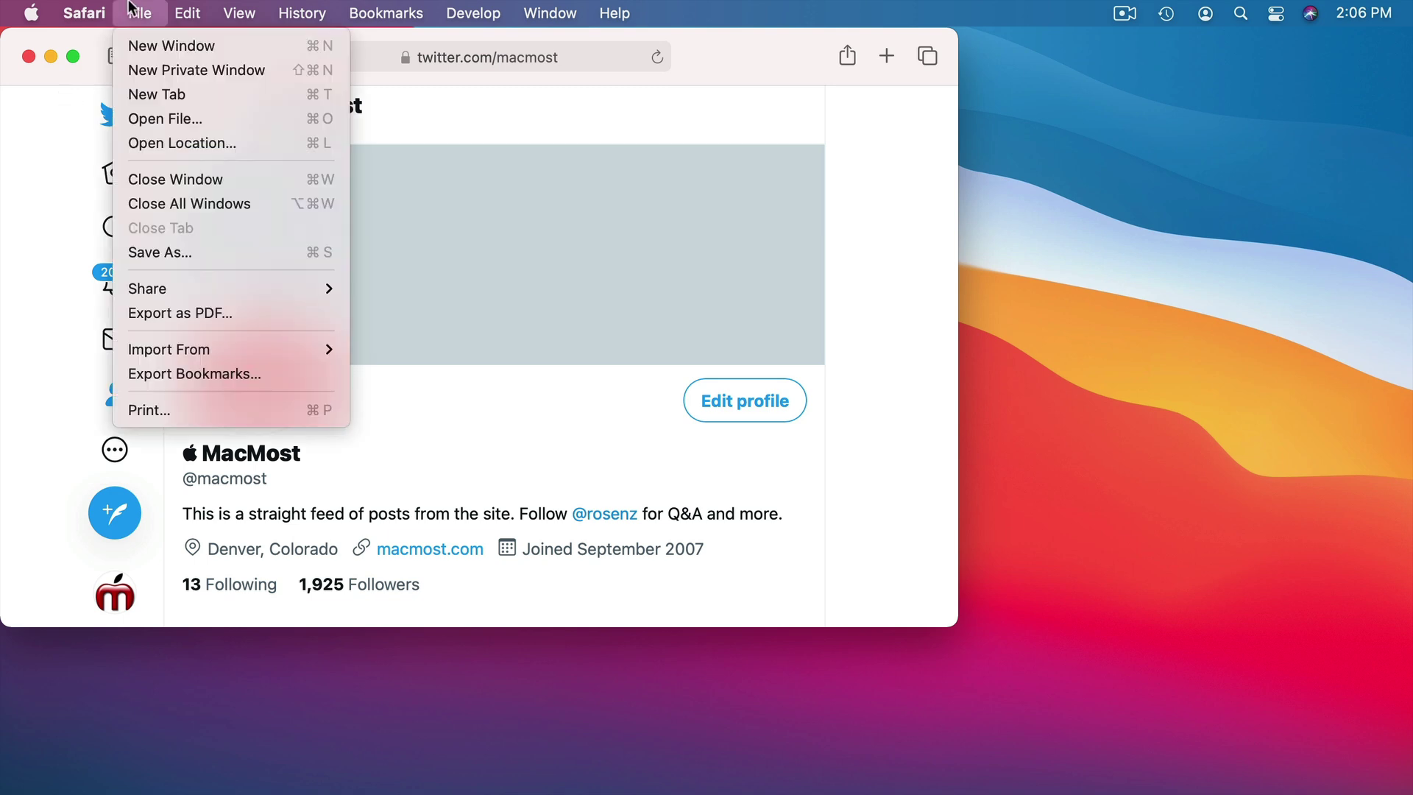
pyautogui.click(163, 64)
# Load twitter.com in the private window and move it right of the MacMost profile
pyautogui.write('twitter.com')
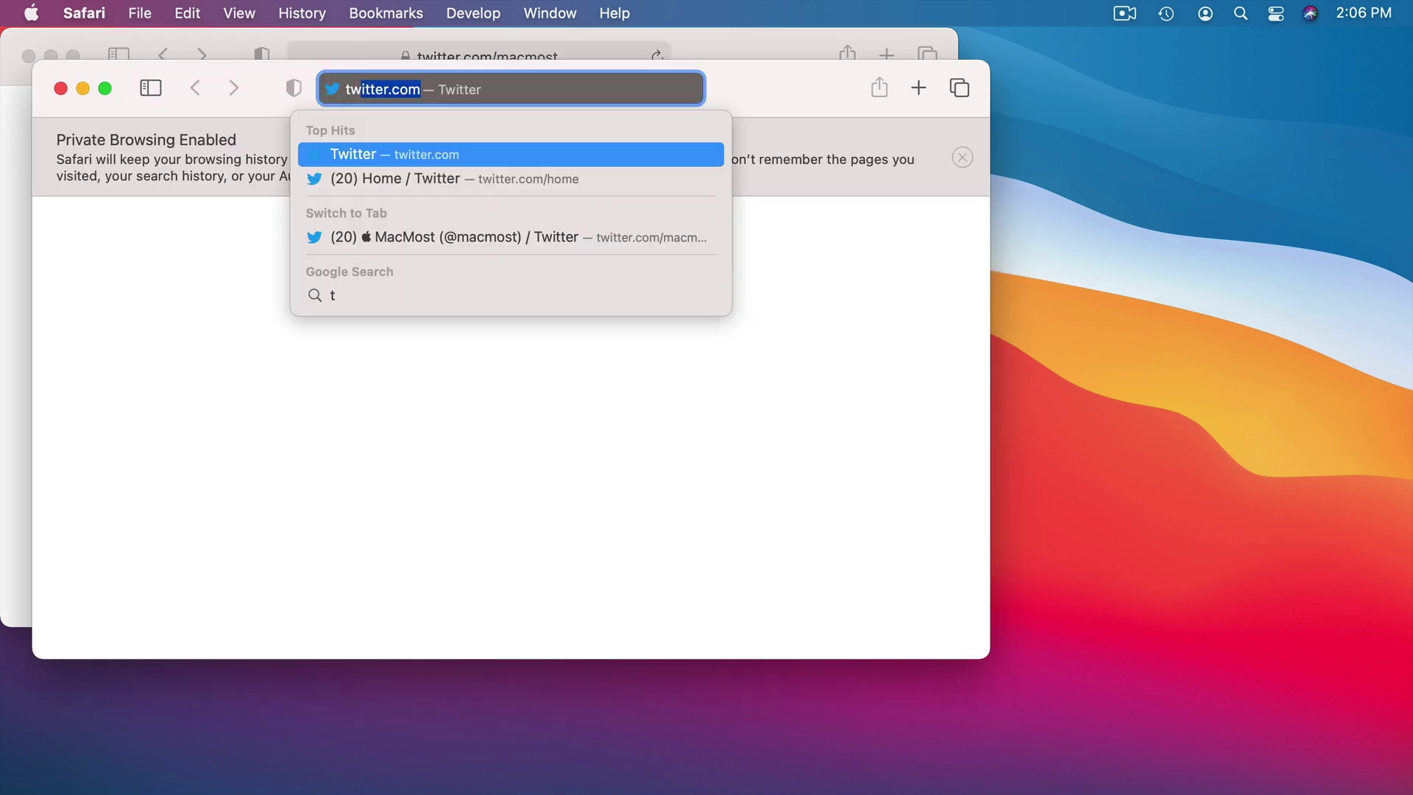
pyautogui.press('Return')
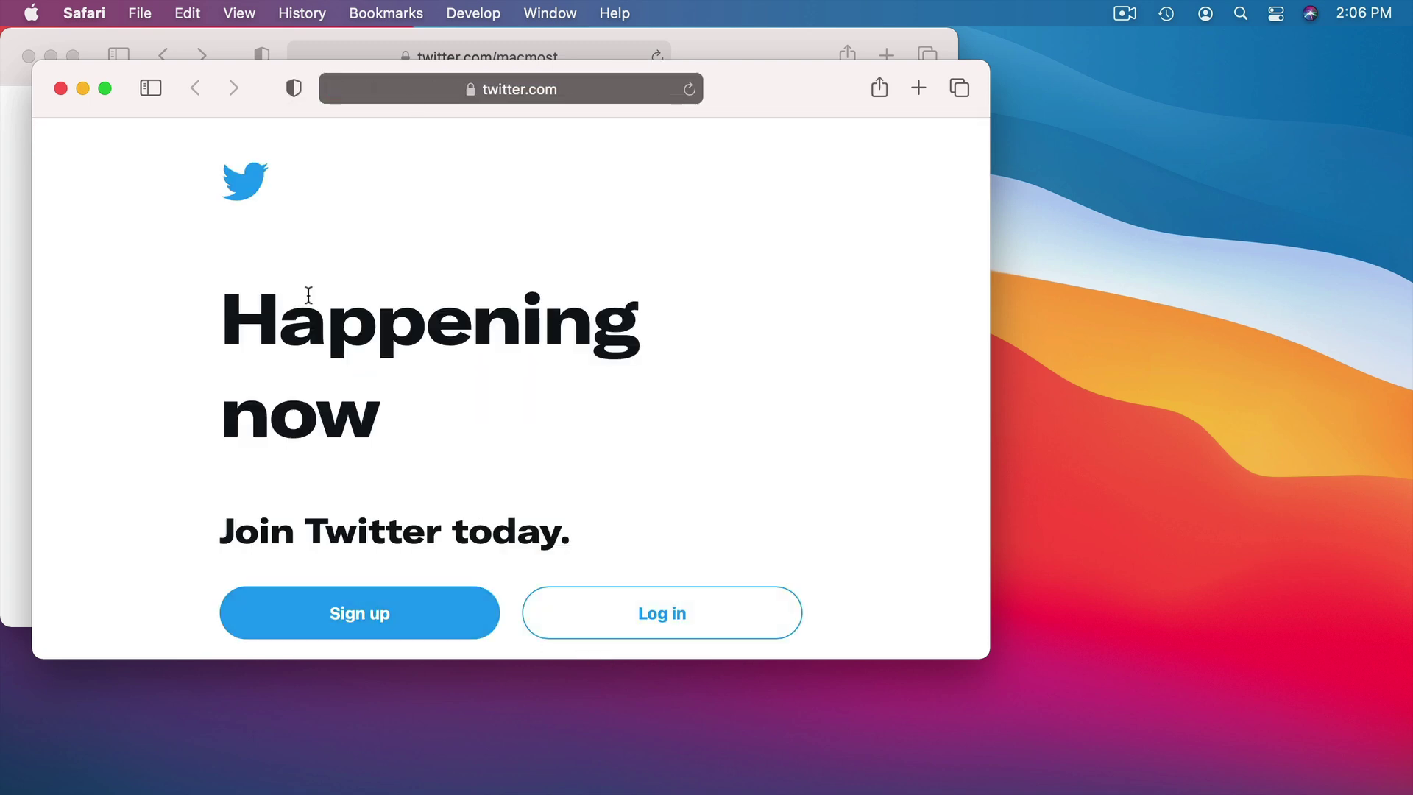
pyautogui.moveTo(270, 71); pyautogui.dragTo(662, 106)
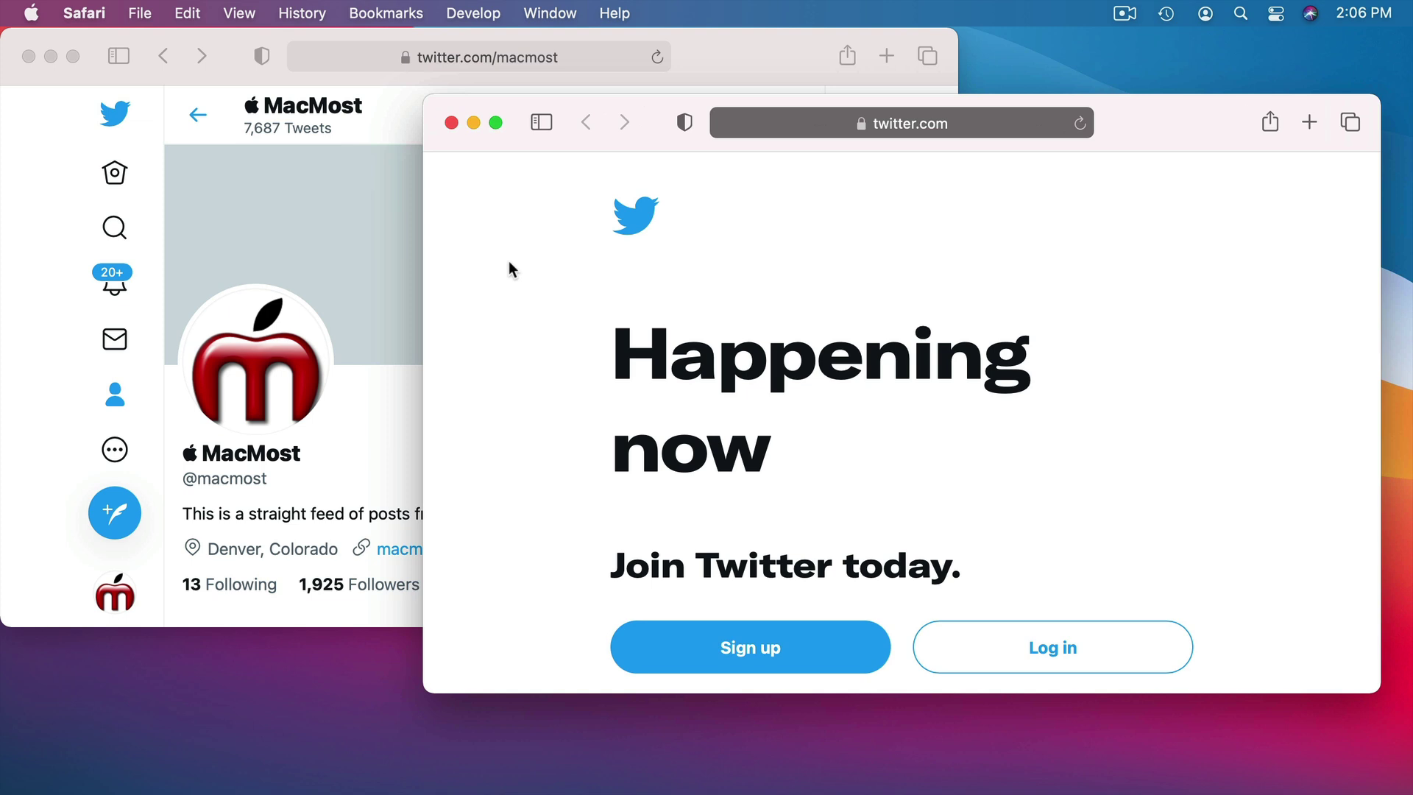
pyautogui.moveTo(554, 122); pyautogui.dragTo(451, 114)
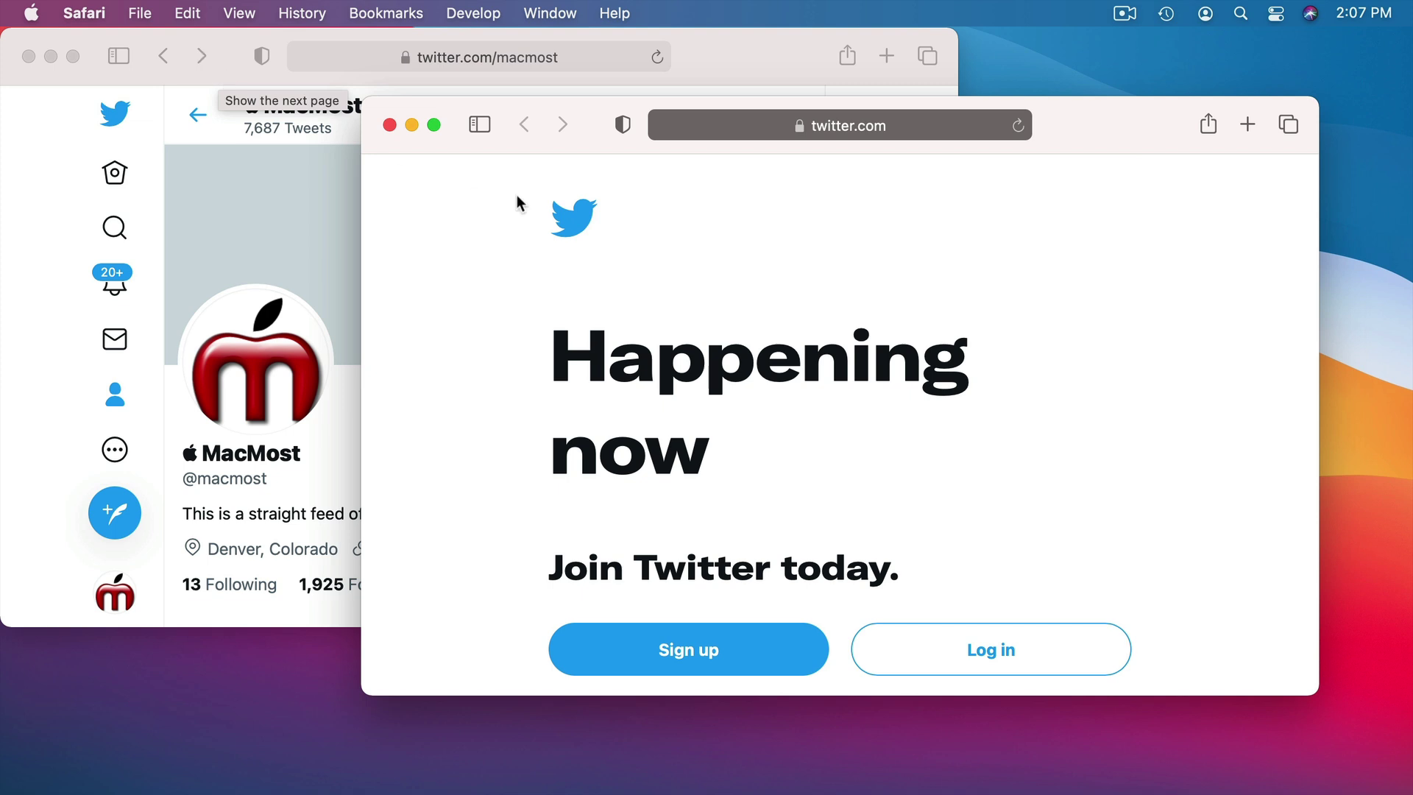
# Open Safari's Privacy preferences and show the Manage Website Data list
pyautogui.click(84, 13)
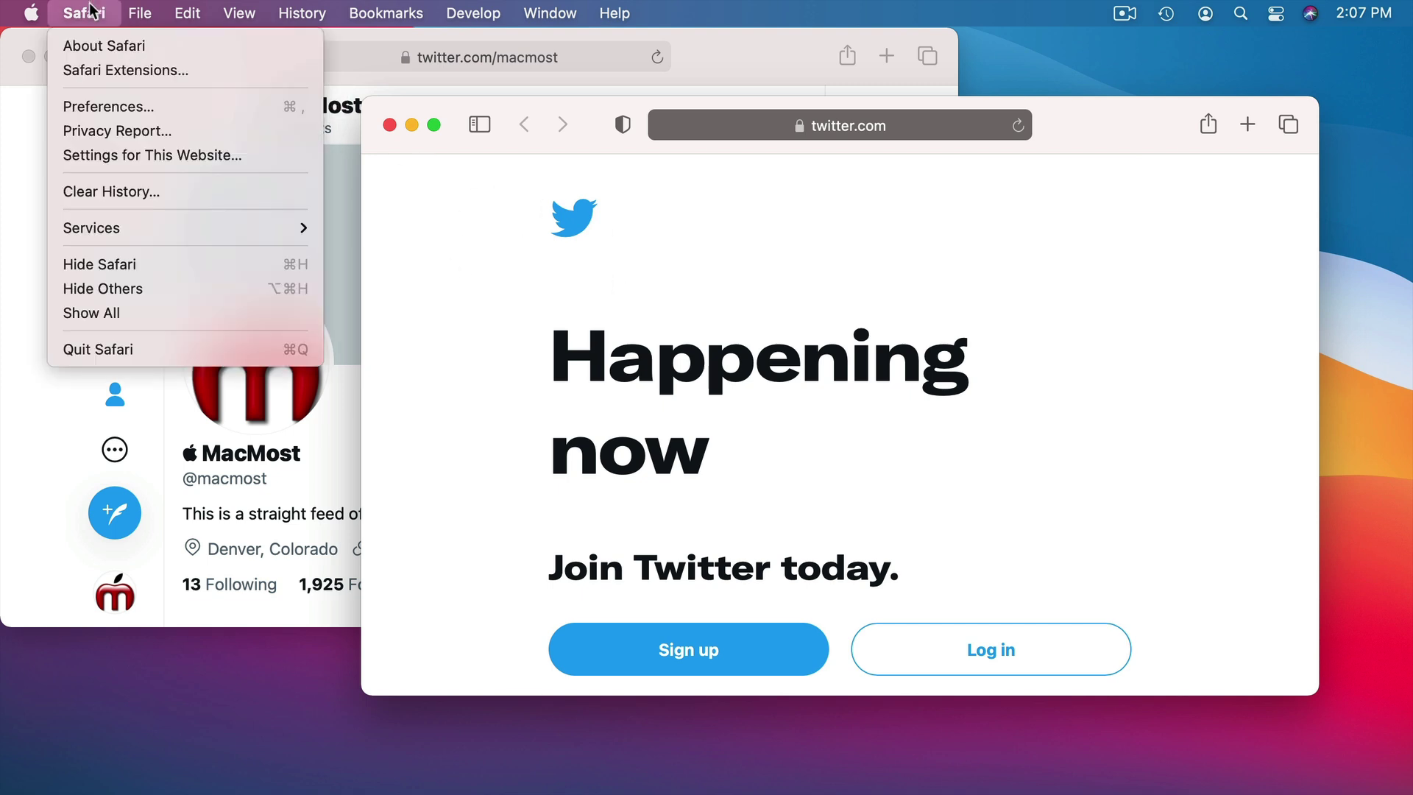
pyautogui.click(105, 106)
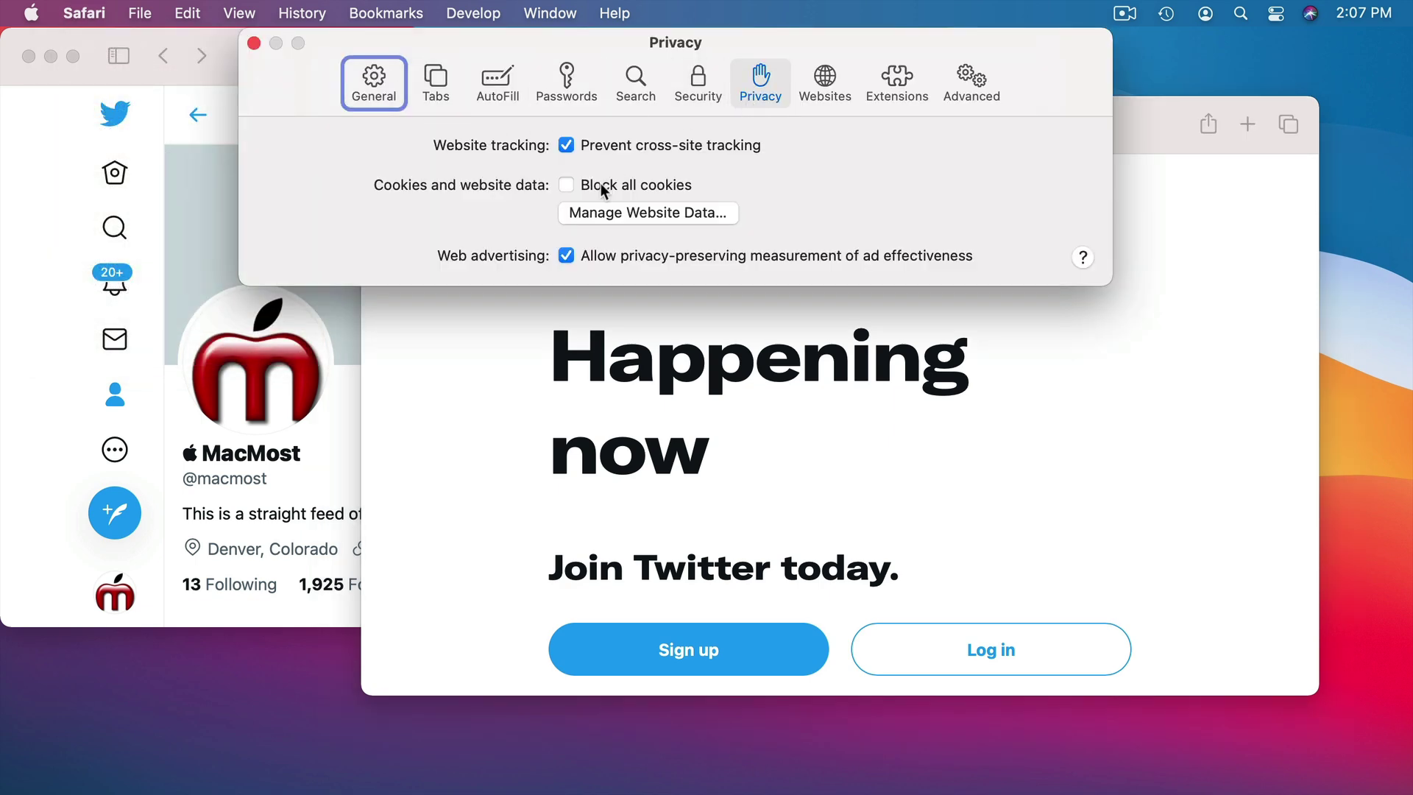
pyautogui.click(624, 214)
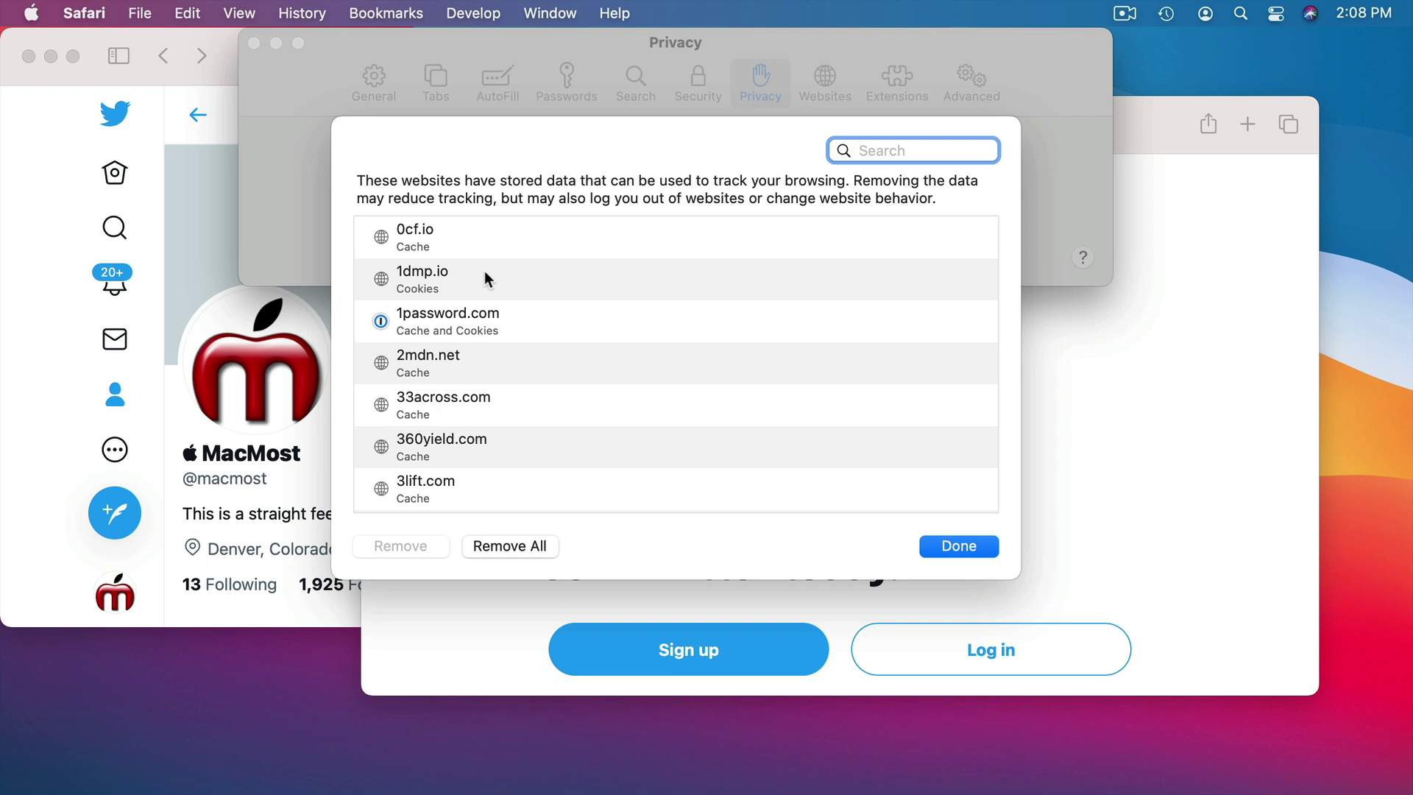
# Scroll through the stored website data, then close the list and the Privacy preferences
pyautogui.scroll(-6, 542, 408)
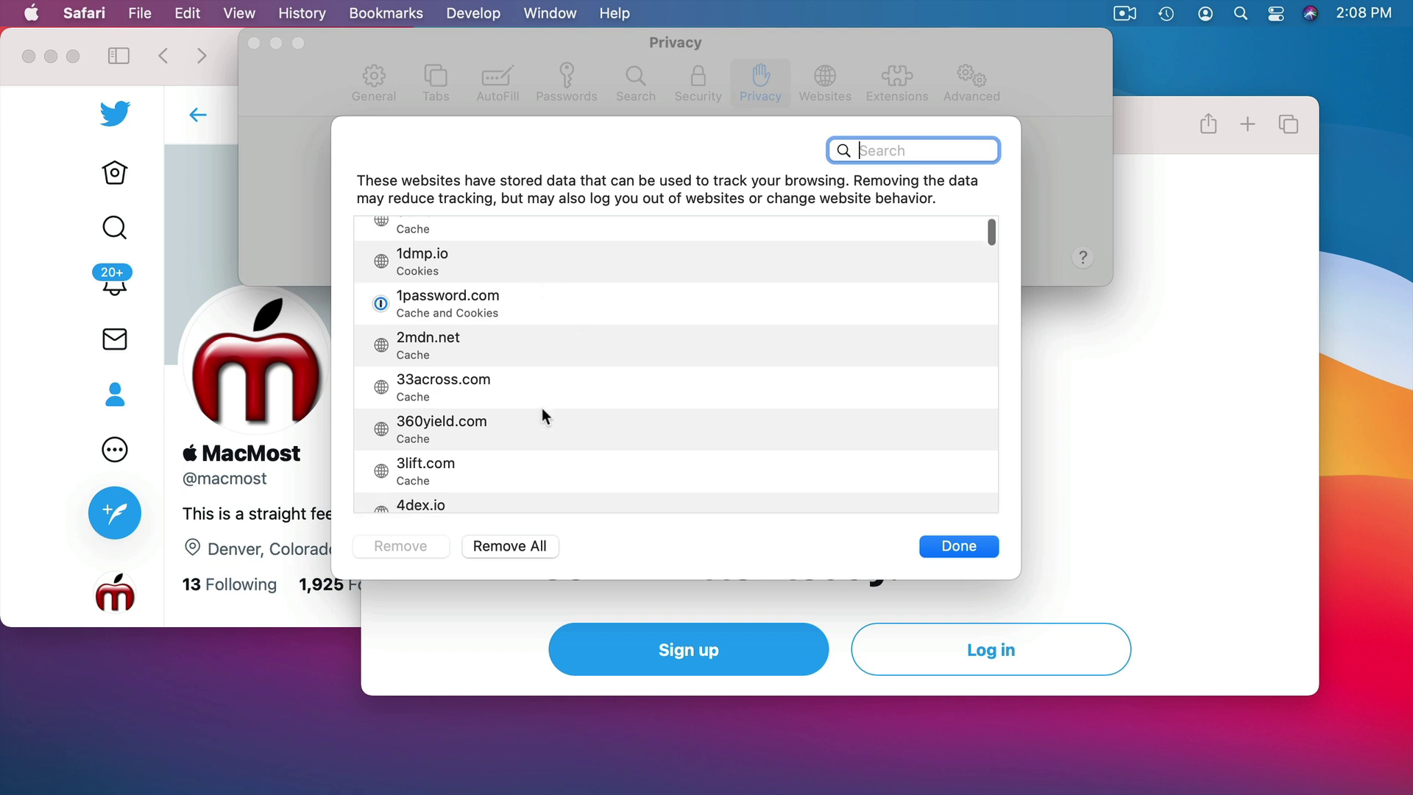
pyautogui.scroll(6, 542, 407)
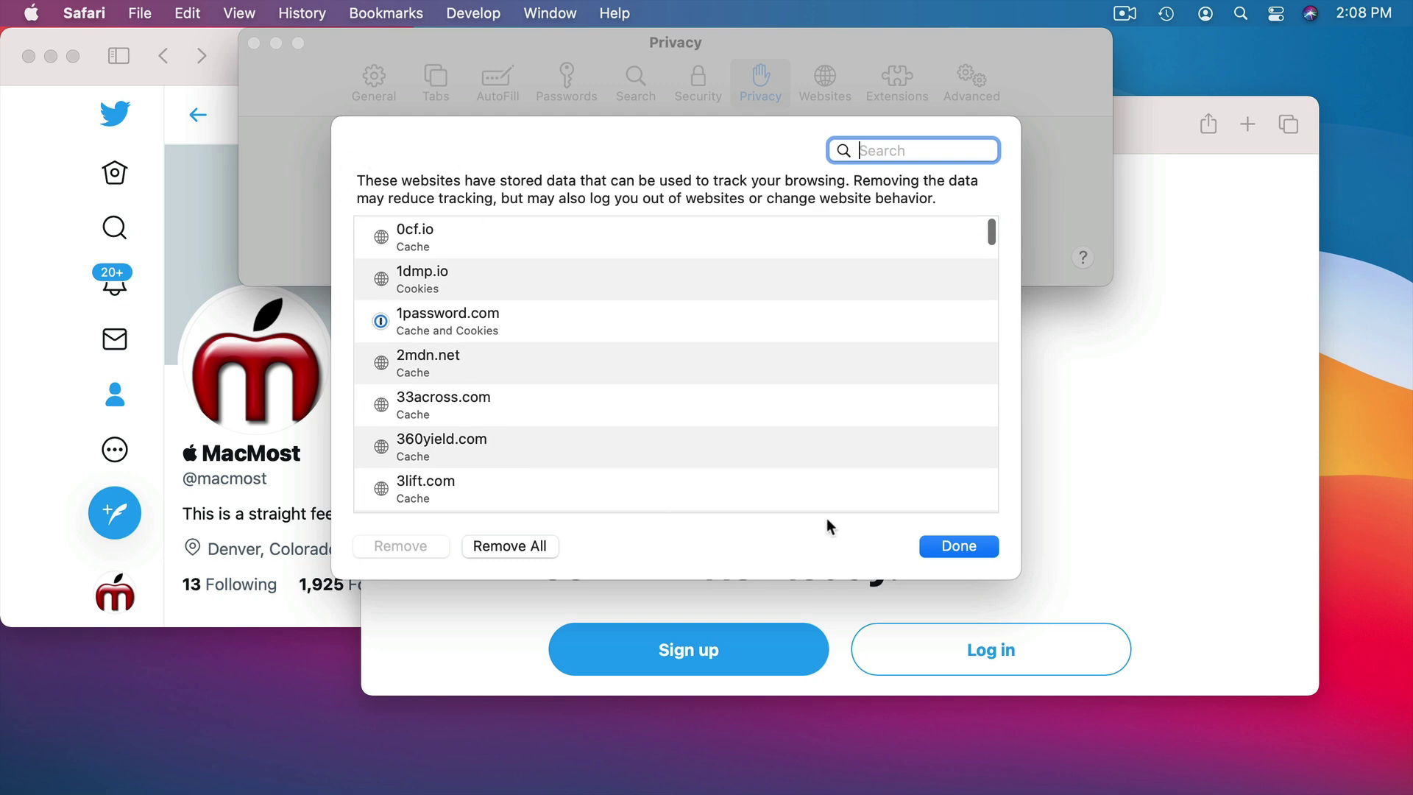
pyautogui.click(949, 545)
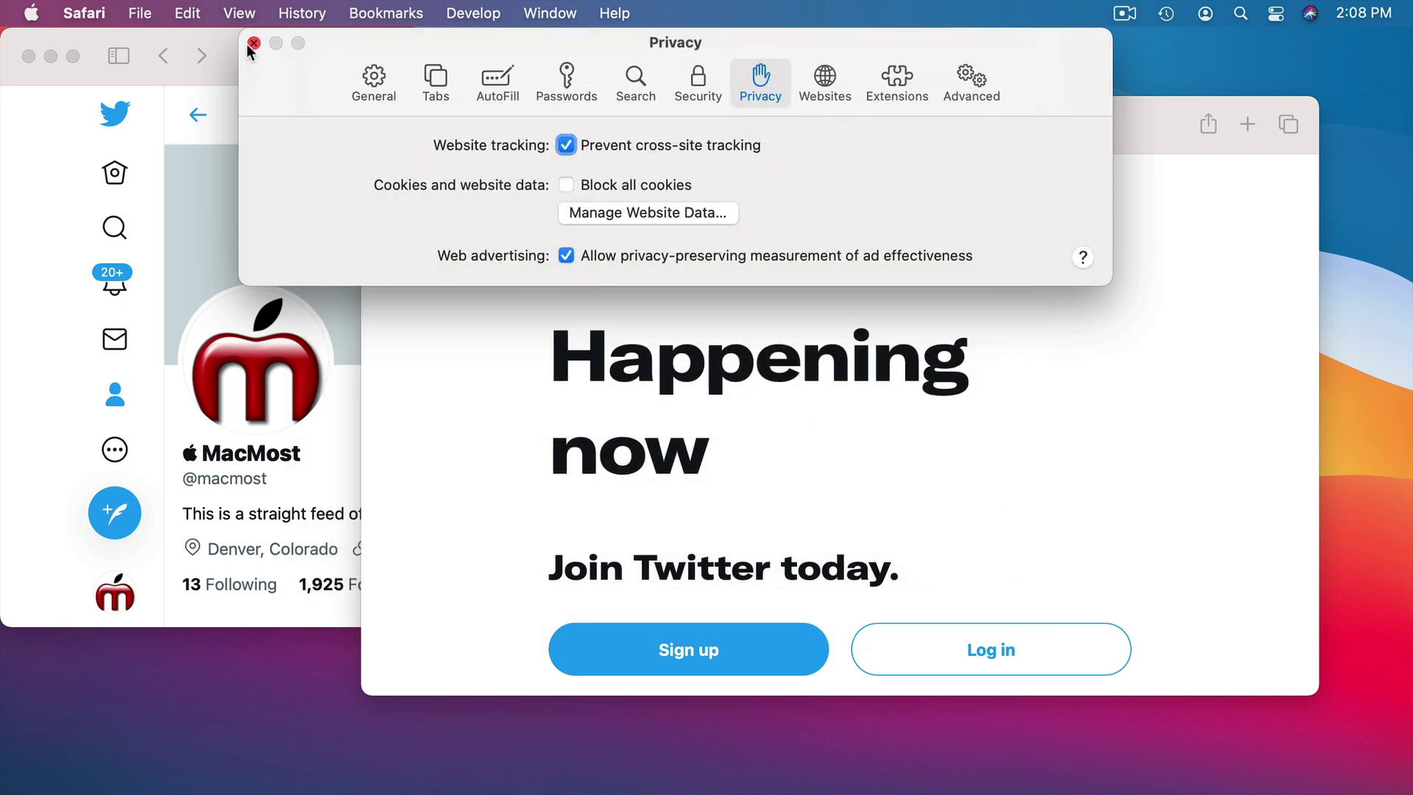
pyautogui.click(253, 43)
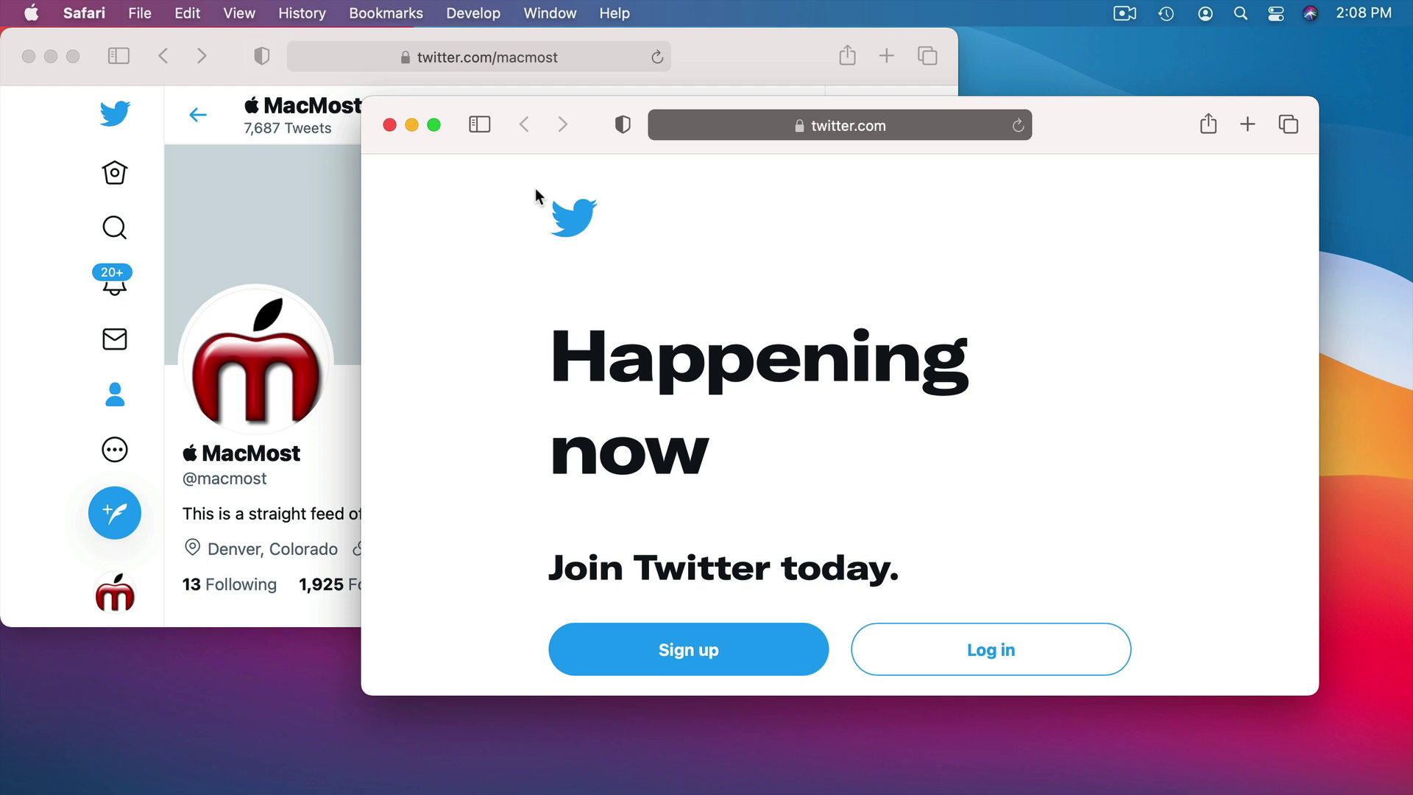
# Switch between the signed-in MacMost profile and the logged-out twitter.com windows, shifting each to compare them
pyautogui.click(145, 46)
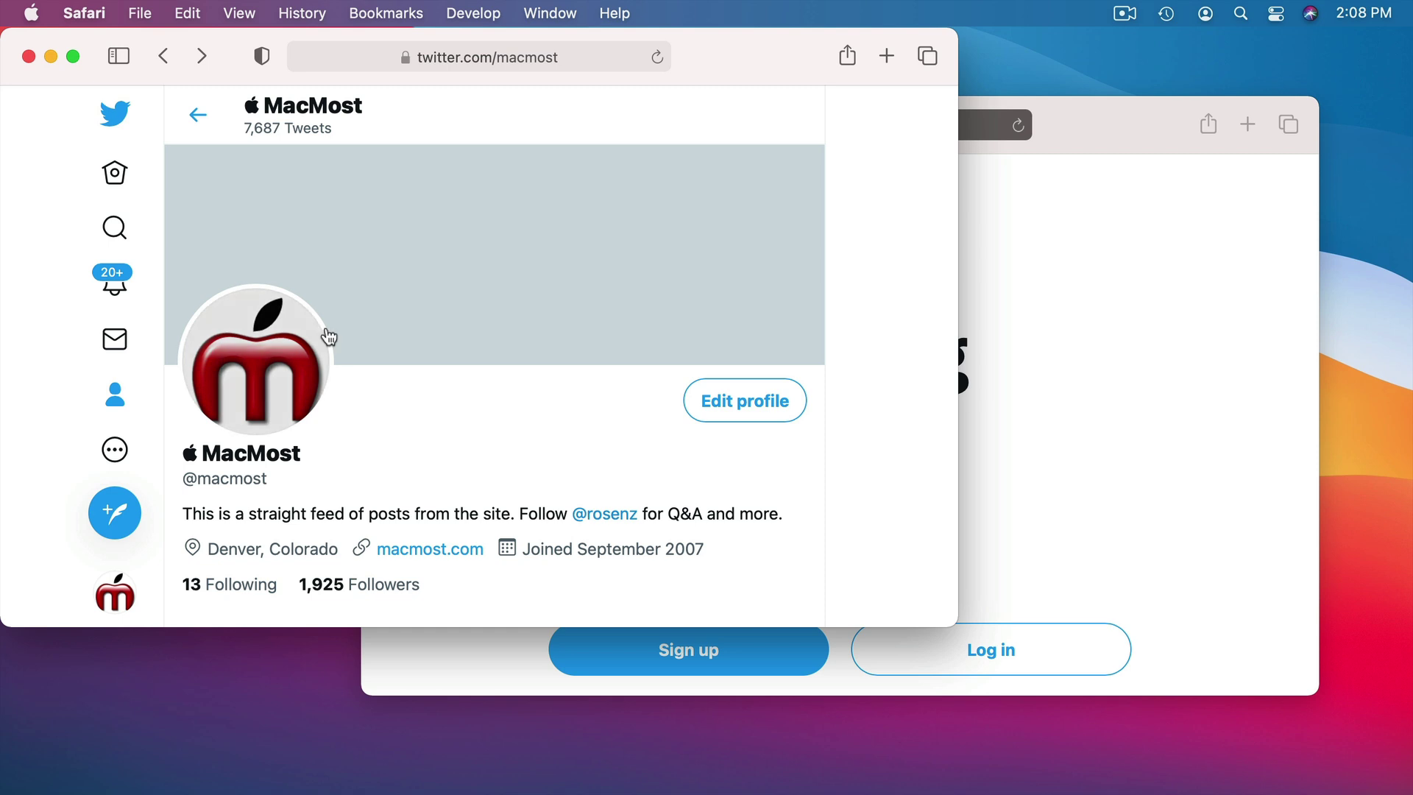
pyautogui.click(1104, 116)
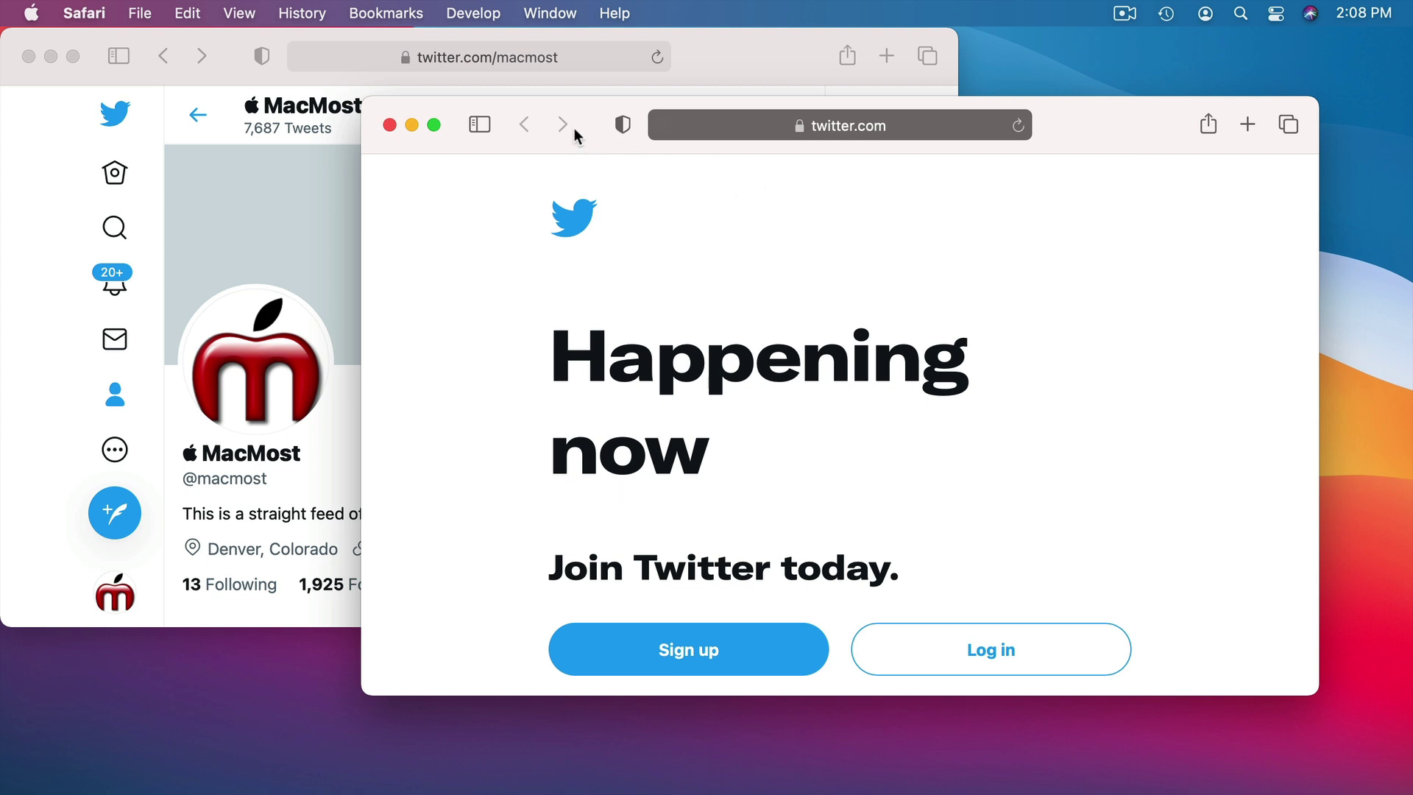
pyautogui.moveTo(499, 100); pyautogui.dragTo(576, 96)
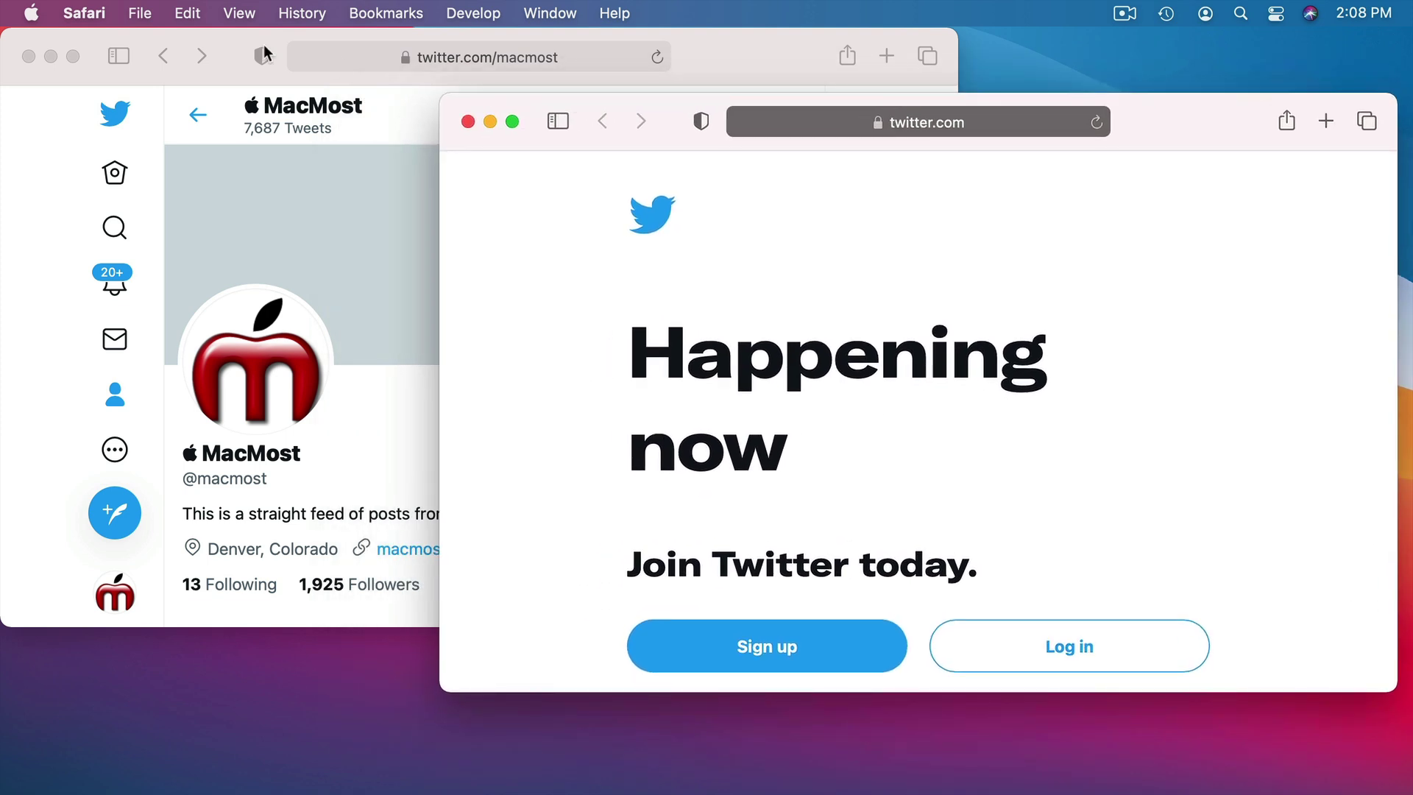
pyautogui.click(147, 42)
pyautogui.moveTo(151, 43)
pyautogui.mouseDown()
pyautogui.moveTo(181, 46)
pyautogui.moveTo(152, 44)
pyautogui.mouseUp()
pyautogui.click(1176, 119)
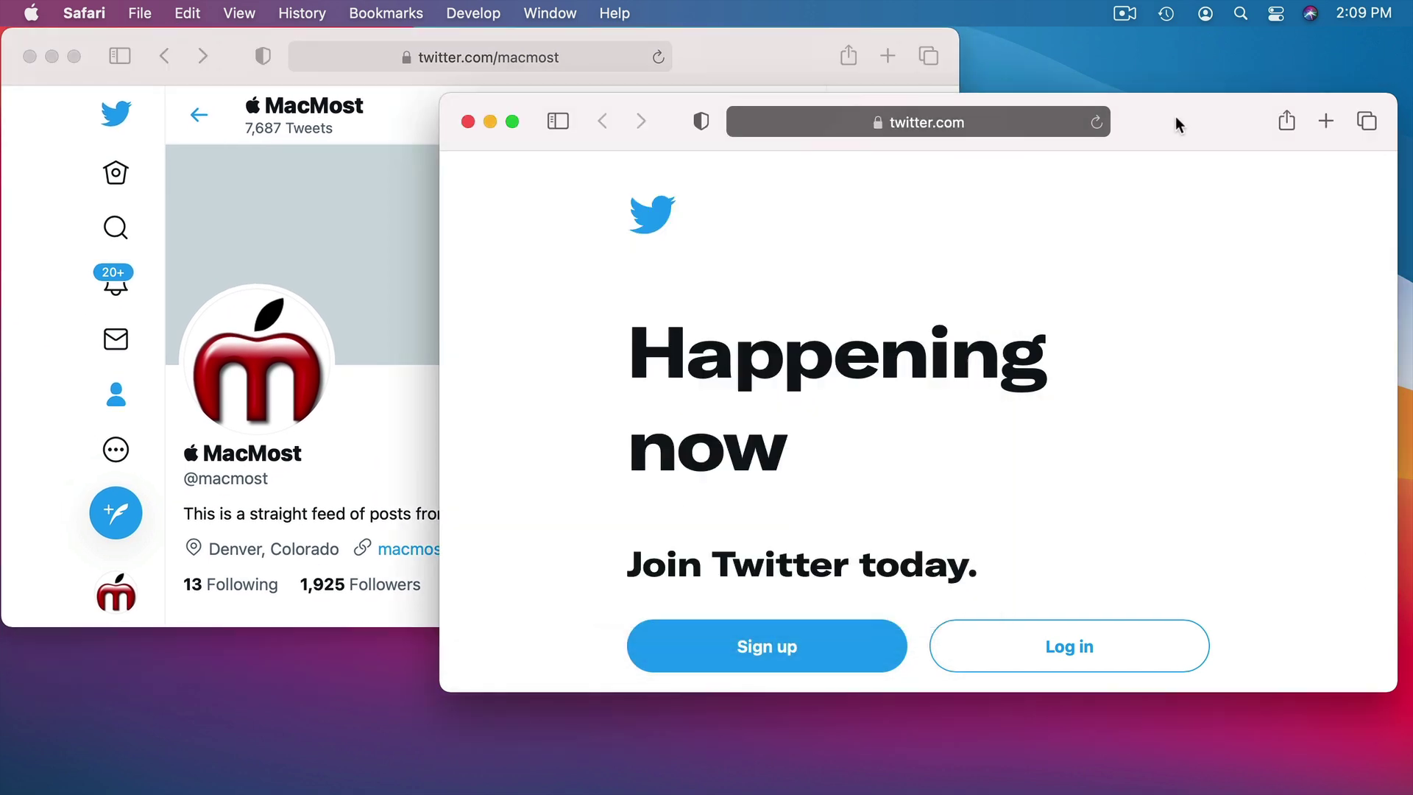
pyautogui.click(468, 121)
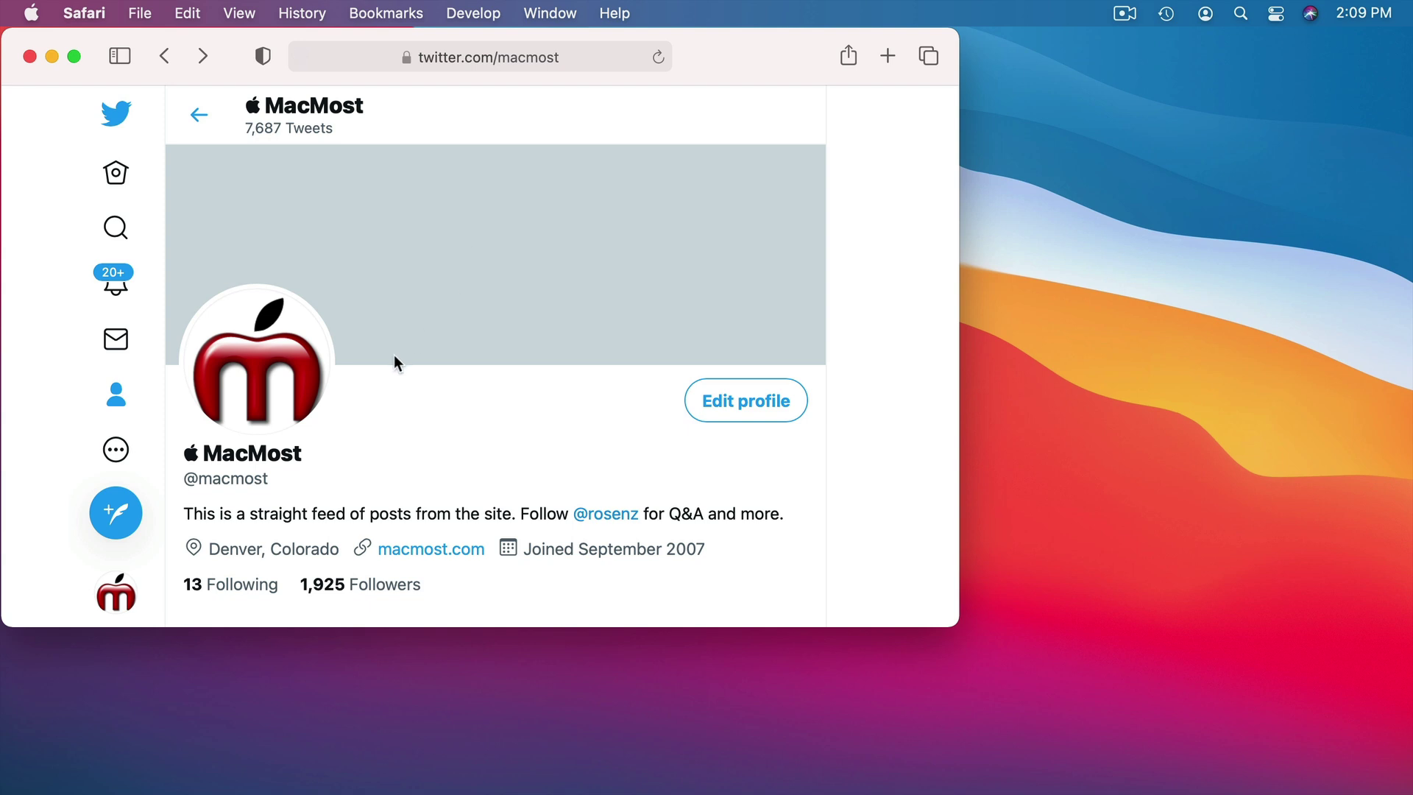
pyautogui.click(157, 10)
pyautogui.click(236, 66)
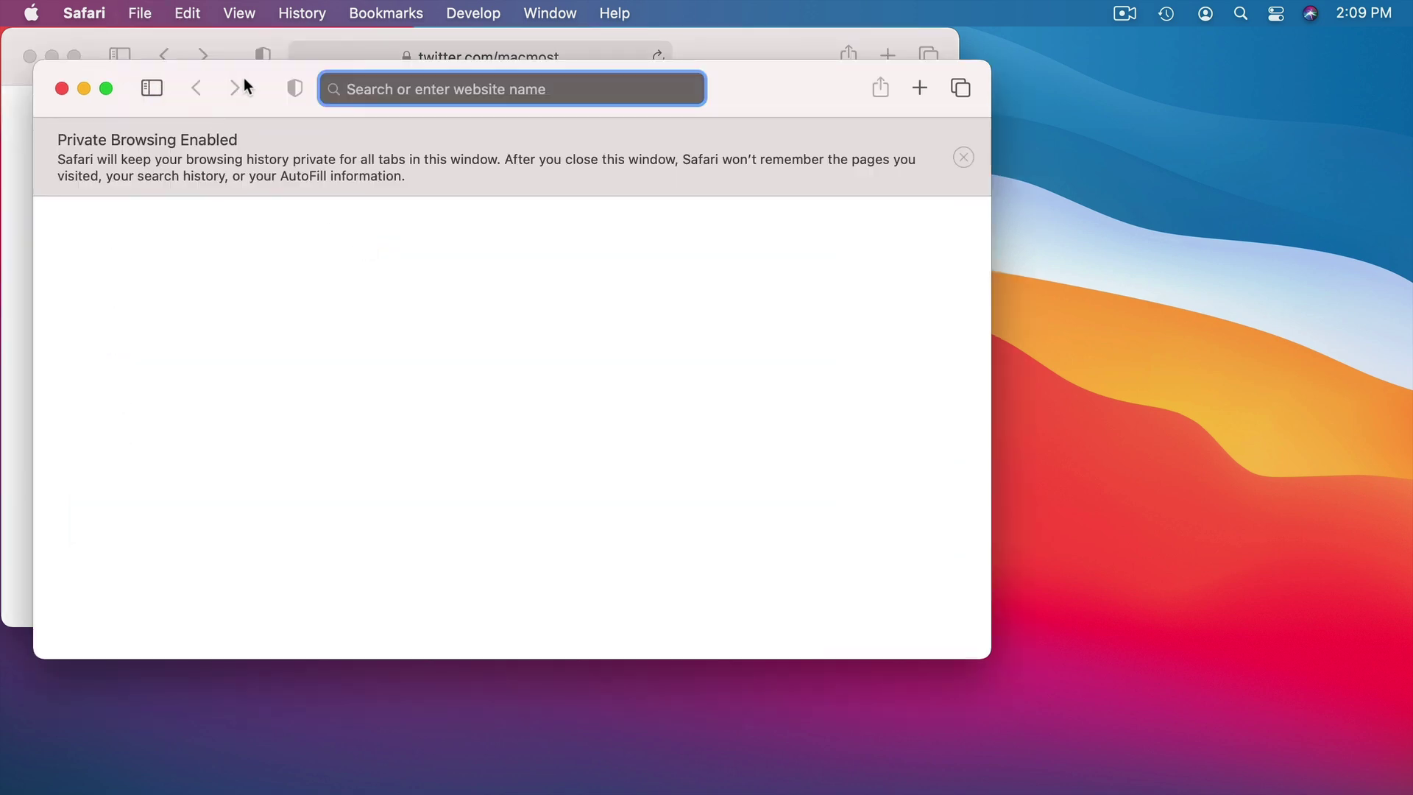
pyautogui.moveTo(284, 71); pyautogui.dragTo(706, 89)
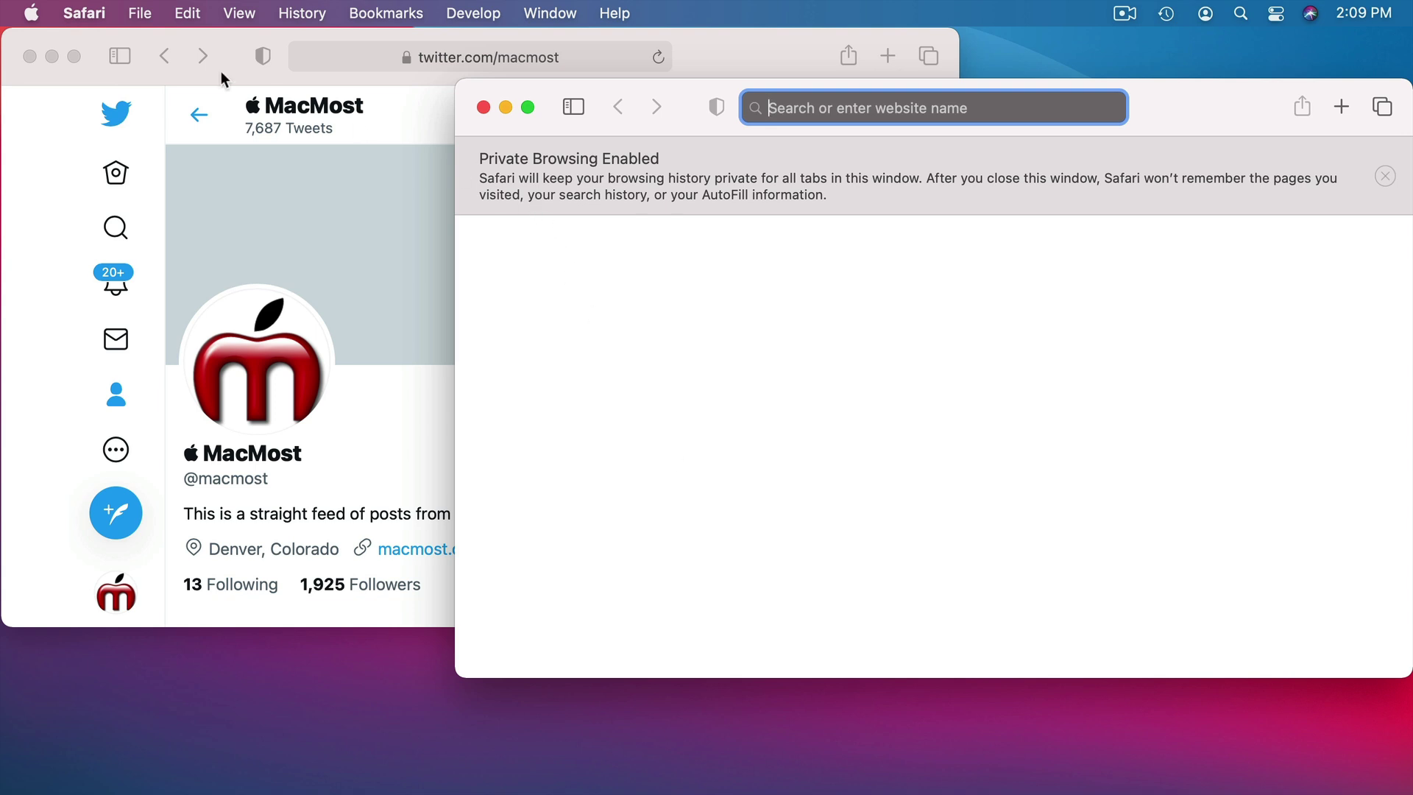
pyautogui.click(483, 108)
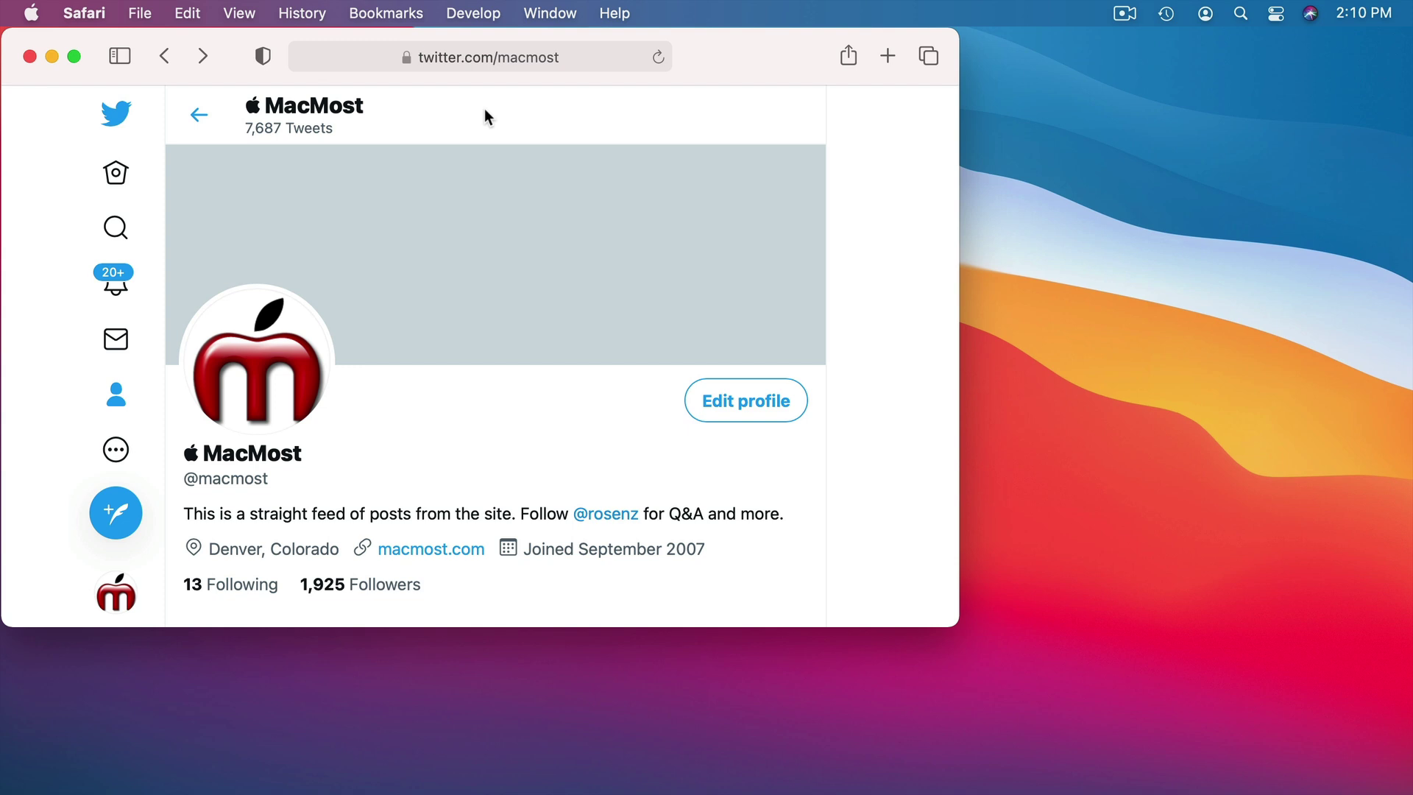
pyautogui.click(140, 13)
pyautogui.click(153, 65)
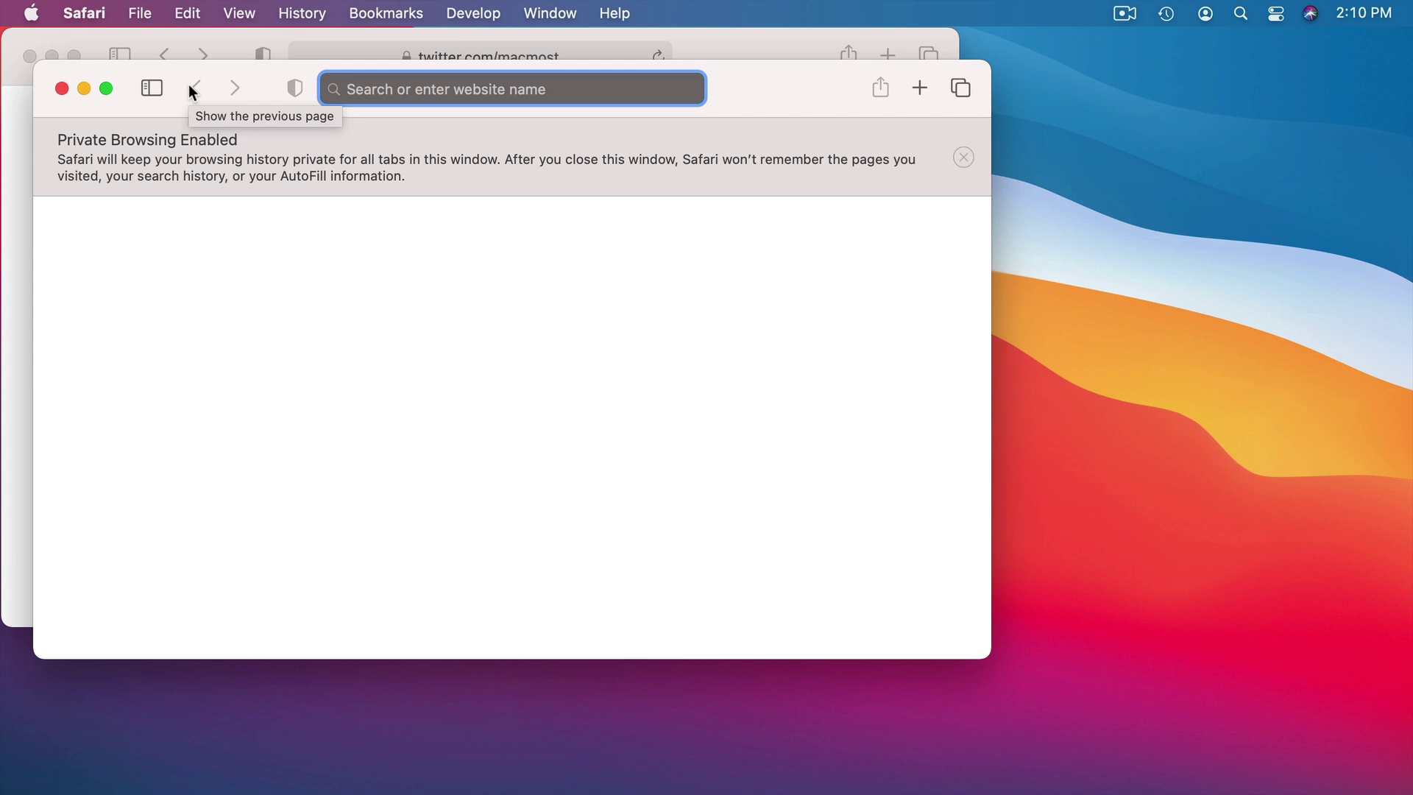
pyautogui.click(62, 88)
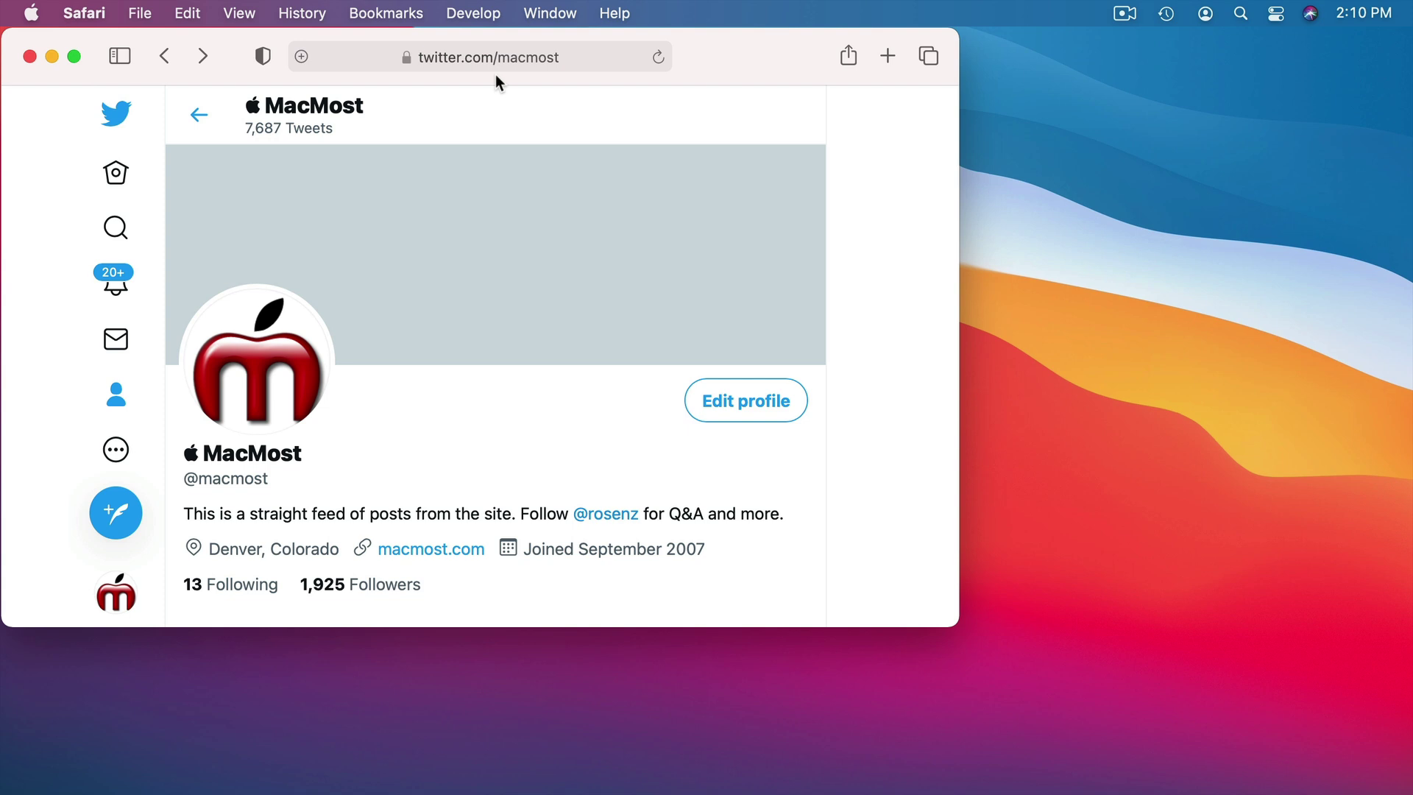
pyautogui.click(159, 13)
pyautogui.click(166, 71)
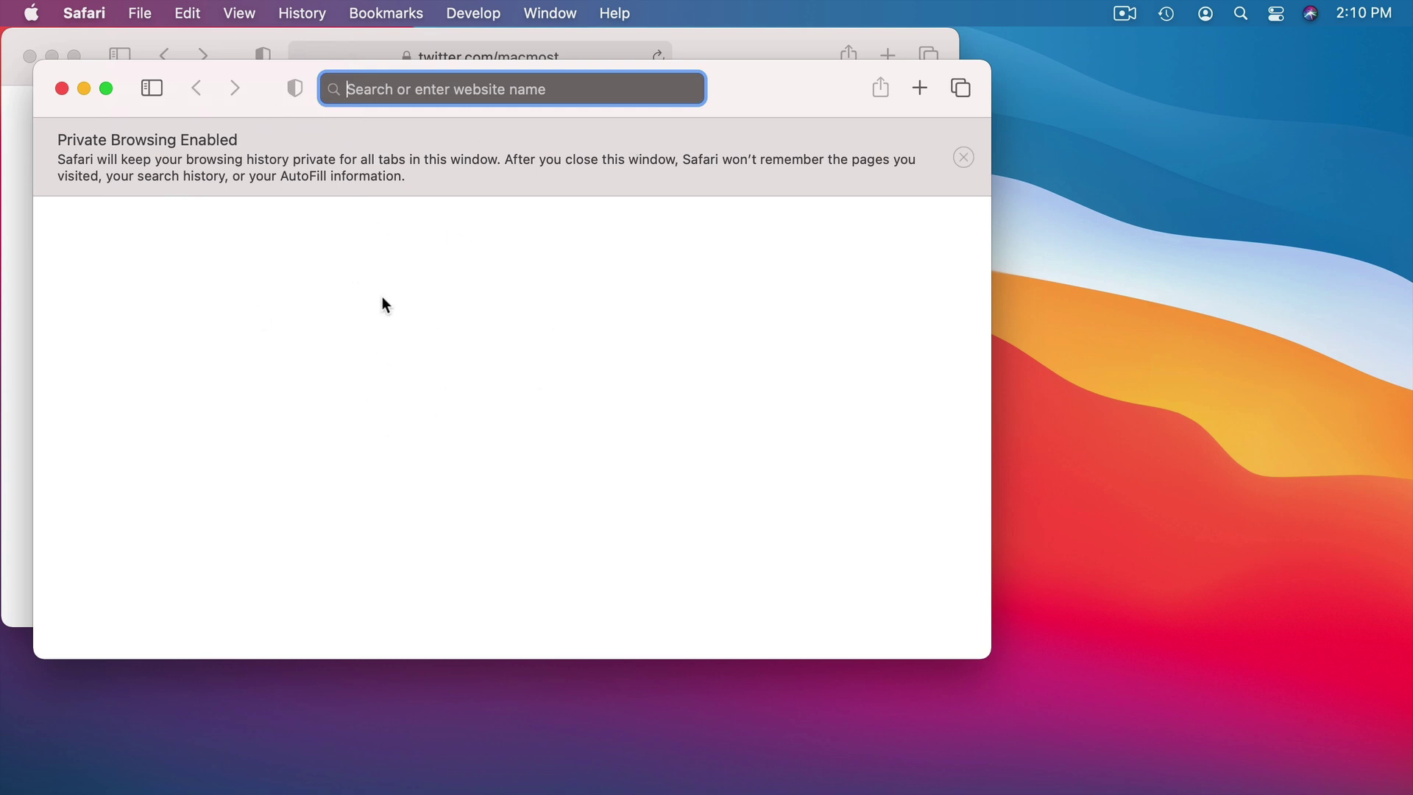
pyautogui.click(58, 88)
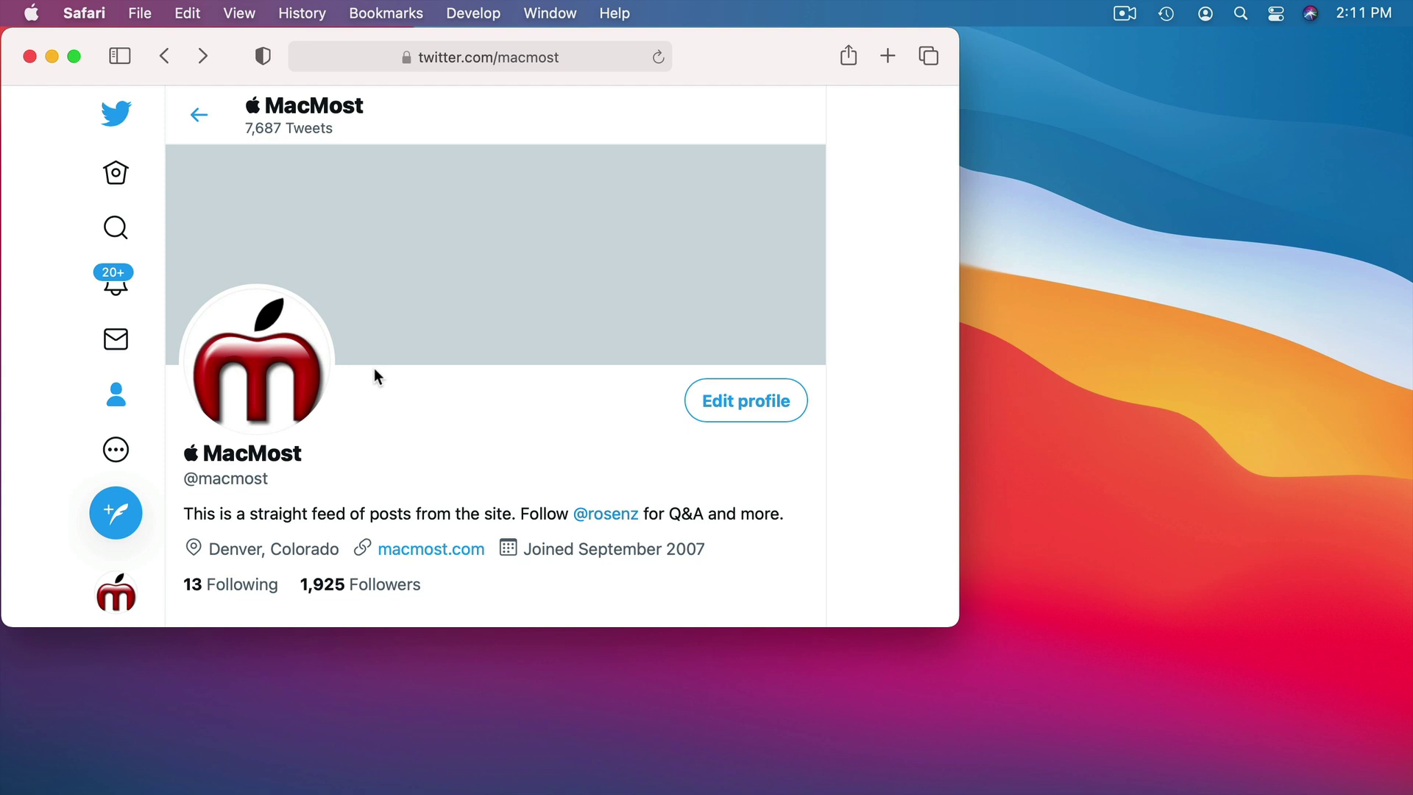
# Open a new private window from the File menu, showing the Private Browsing Enabled notice
pyautogui.click(140, 14)
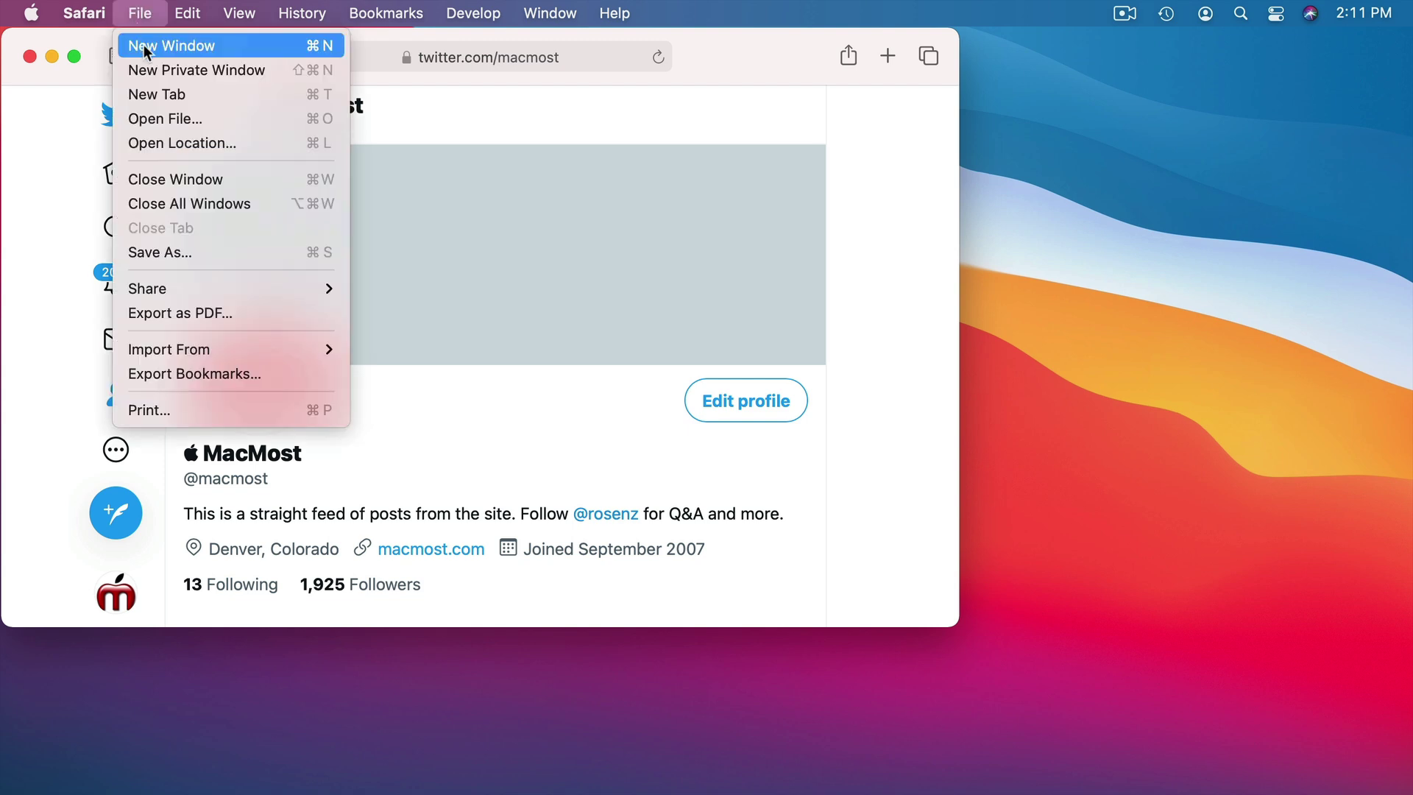
pyautogui.click(148, 69)
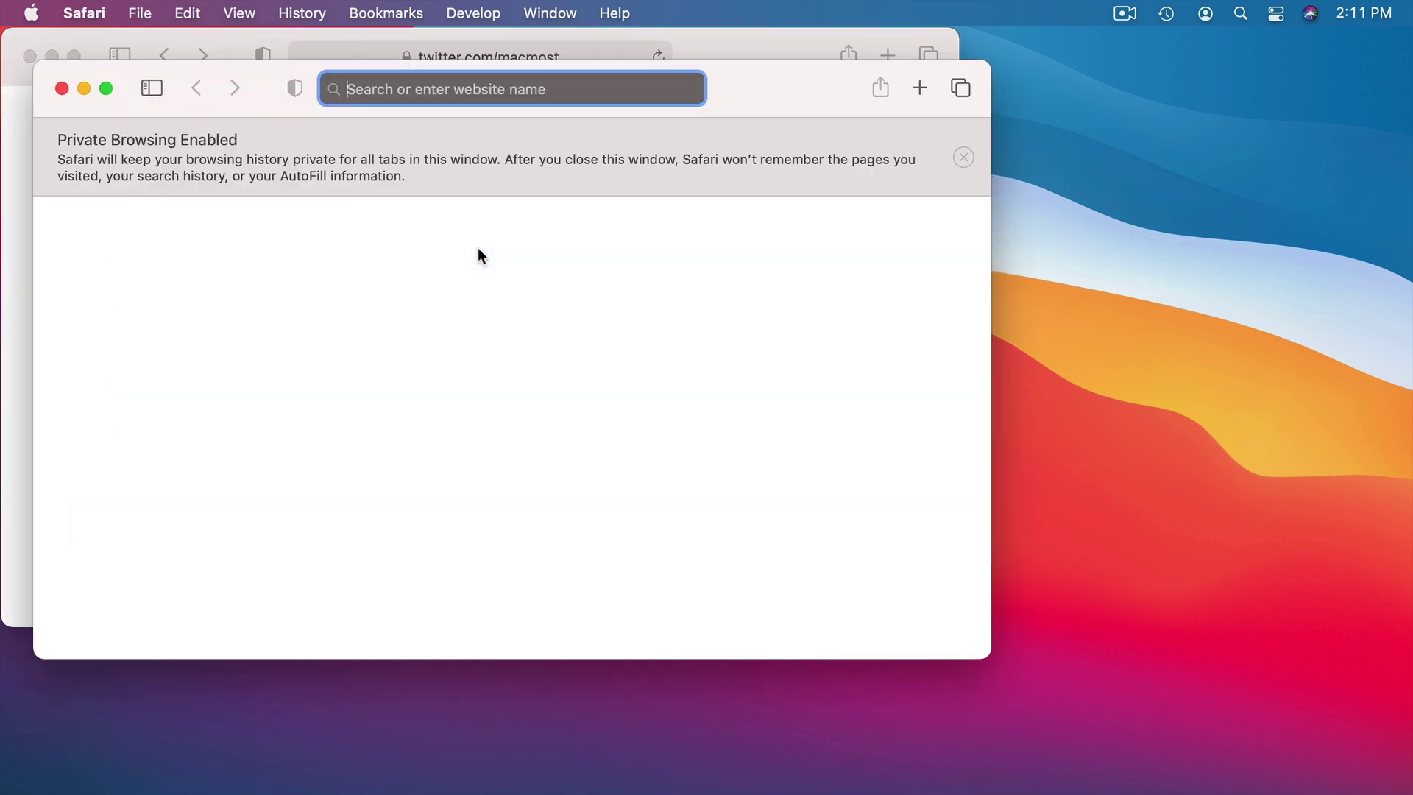